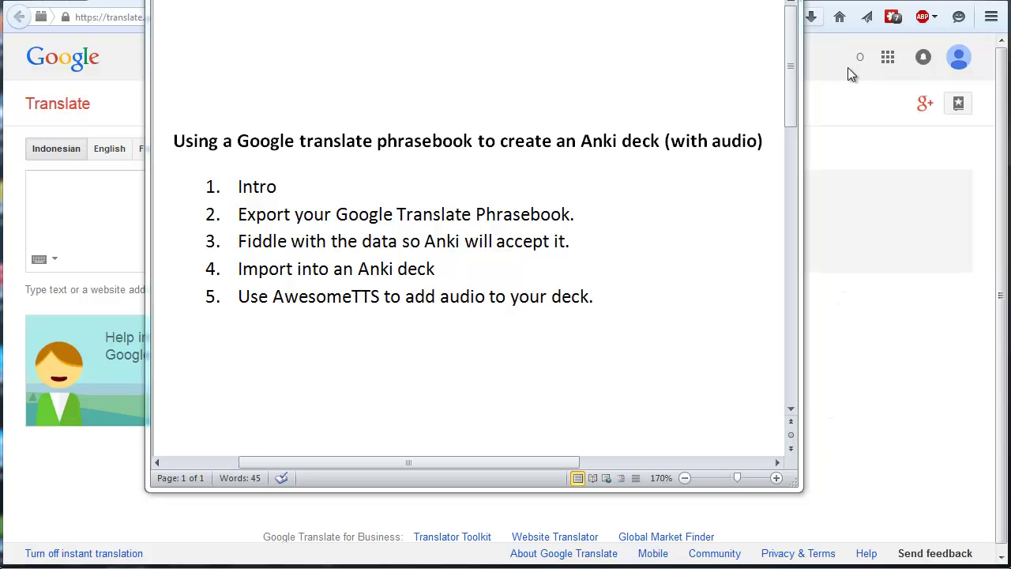
# - Bring Anki to the front and scroll its deck list past M1–M8, Verbs Review and phrases
pyautogui.hotkey('alt', 'Tab')
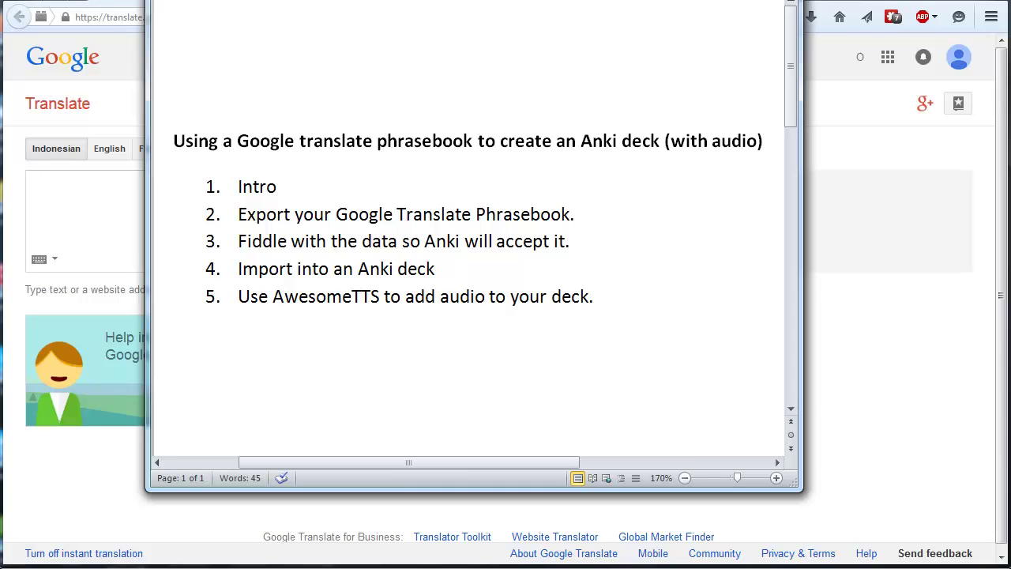
pyautogui.moveTo(261, 565)
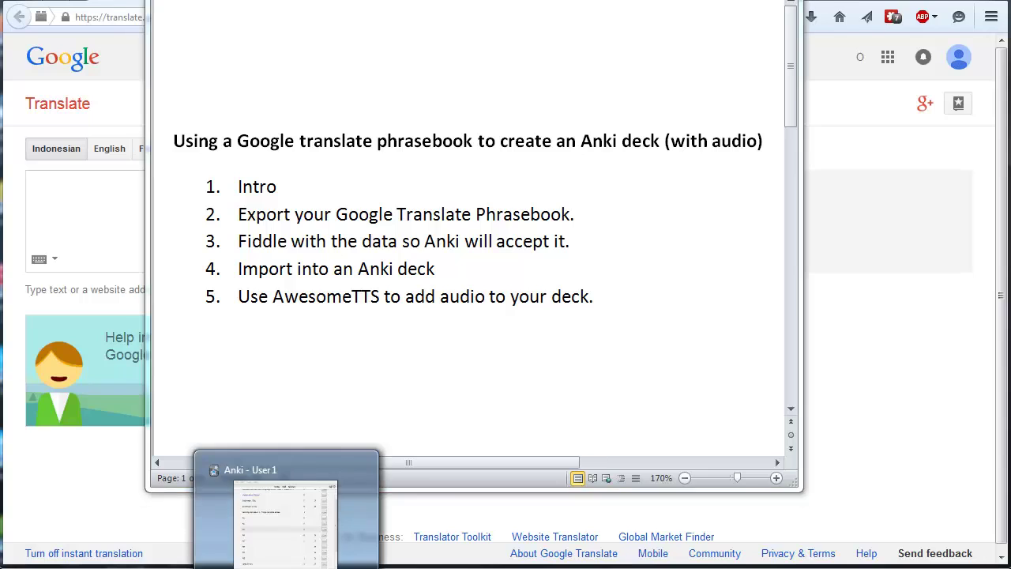
pyautogui.click(308, 510)
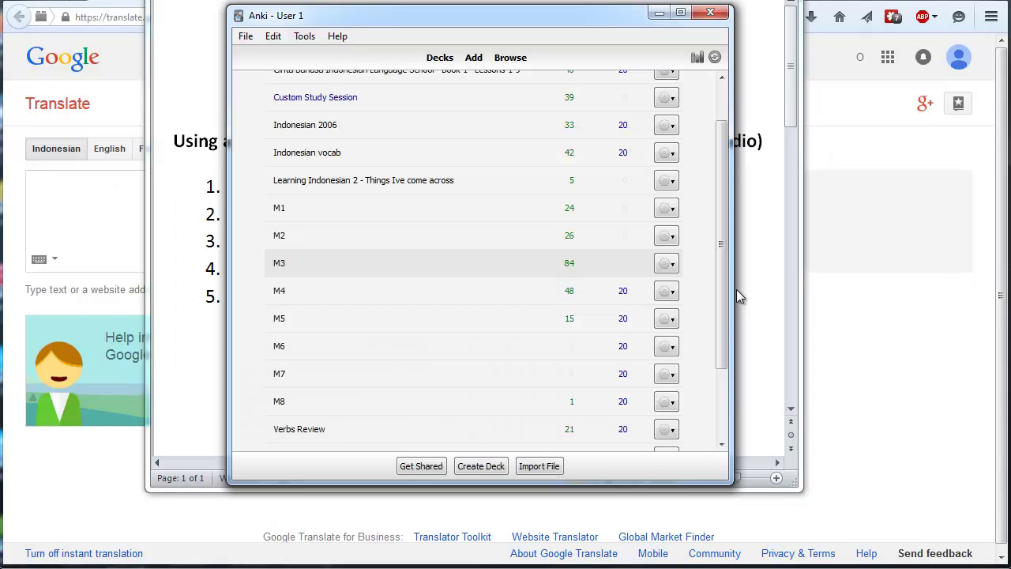
pyautogui.moveTo(722, 298)
pyautogui.mouseDown()
pyautogui.moveTo(726, 222)
pyautogui.moveTo(721, 316)
pyautogui.mouseUp()
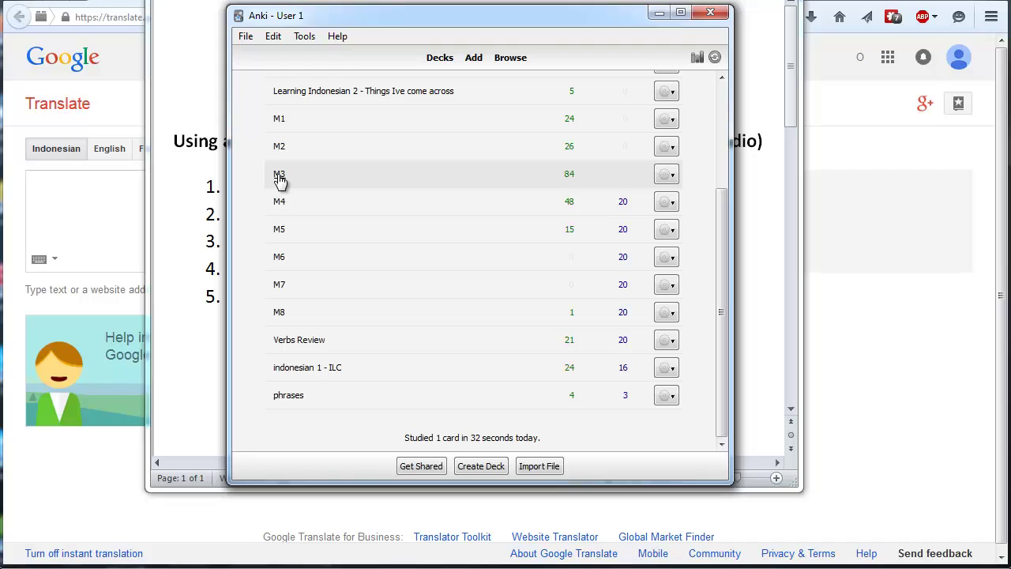
# - Study the M3 deck, grading the 'di antaranya' and 'to wash' cards Good
pyautogui.click(279, 175)
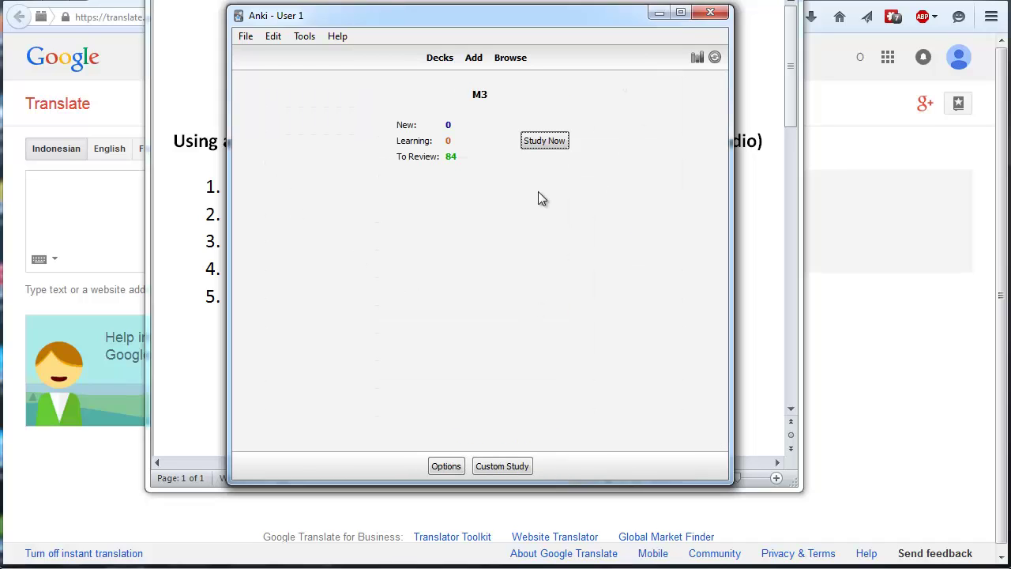
pyautogui.click(545, 143)
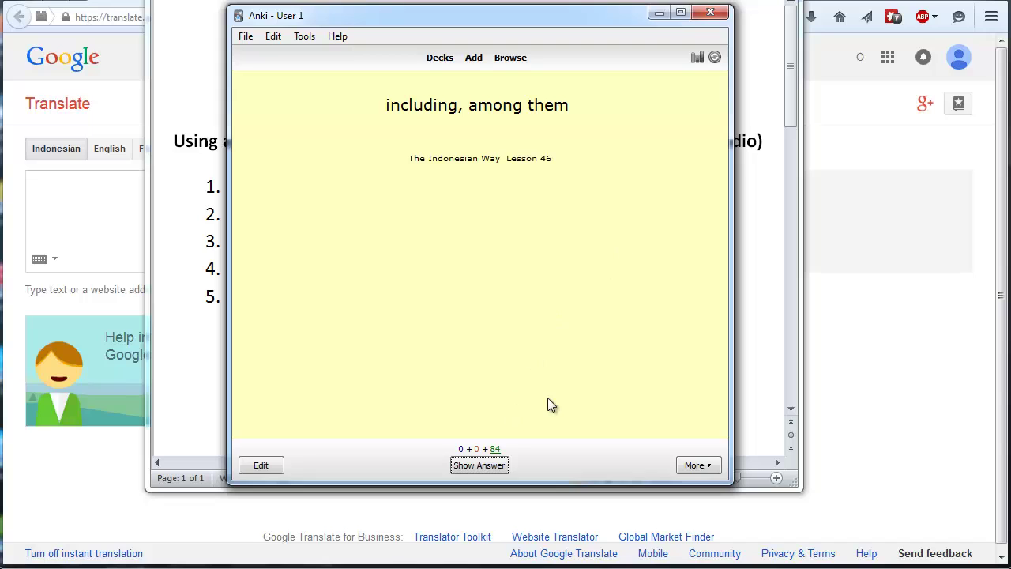
pyautogui.click(500, 467)
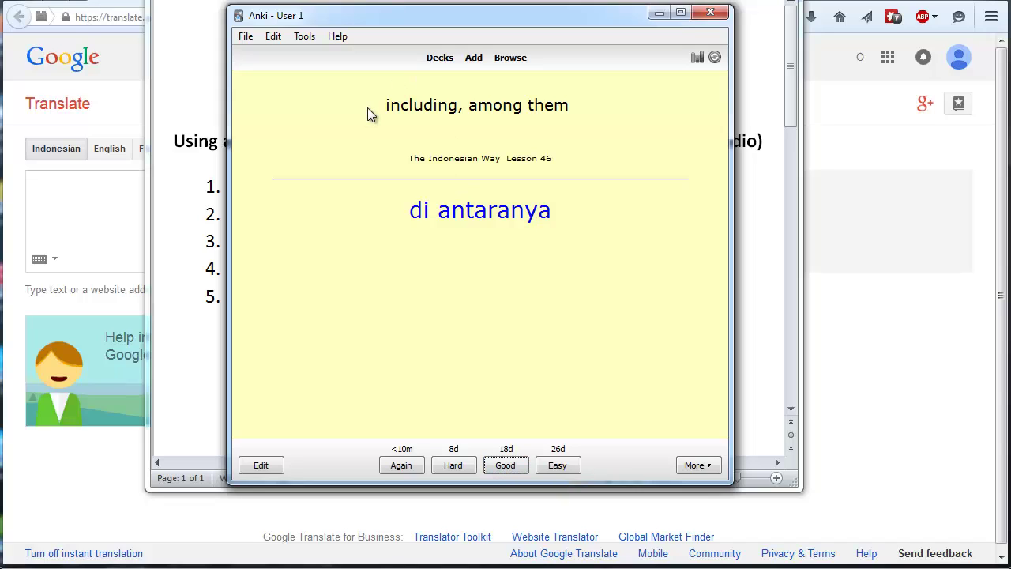
pyautogui.moveTo(383, 105); pyautogui.dragTo(603, 99)
pyautogui.click(602, 106)
pyautogui.click(503, 467)
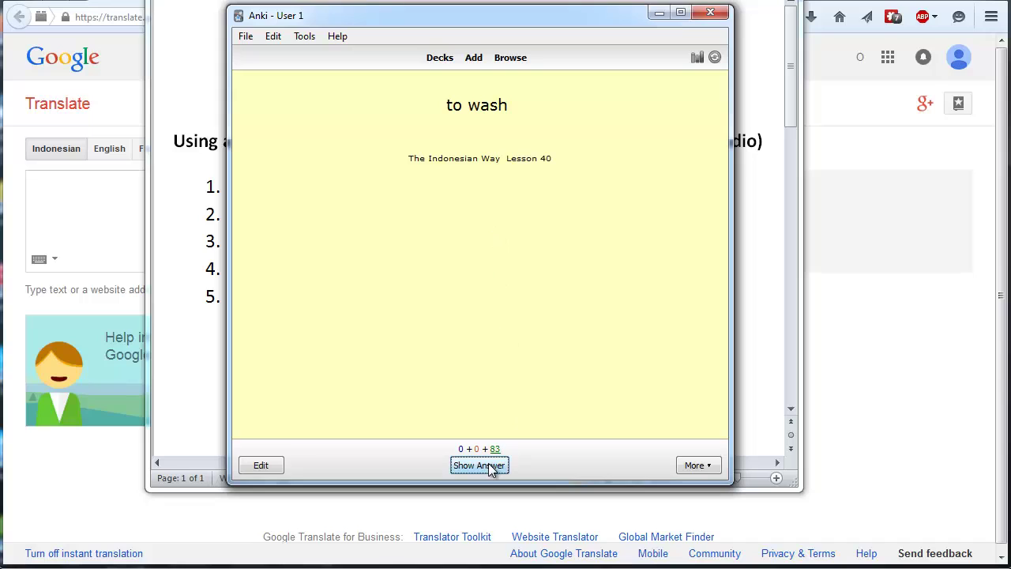
pyautogui.click(489, 467)
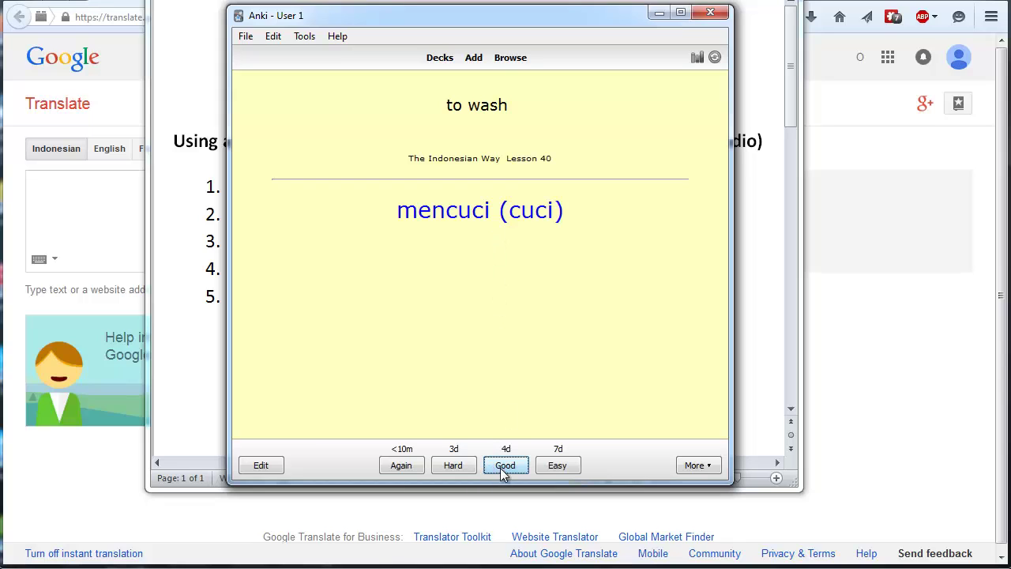
pyautogui.click(504, 468)
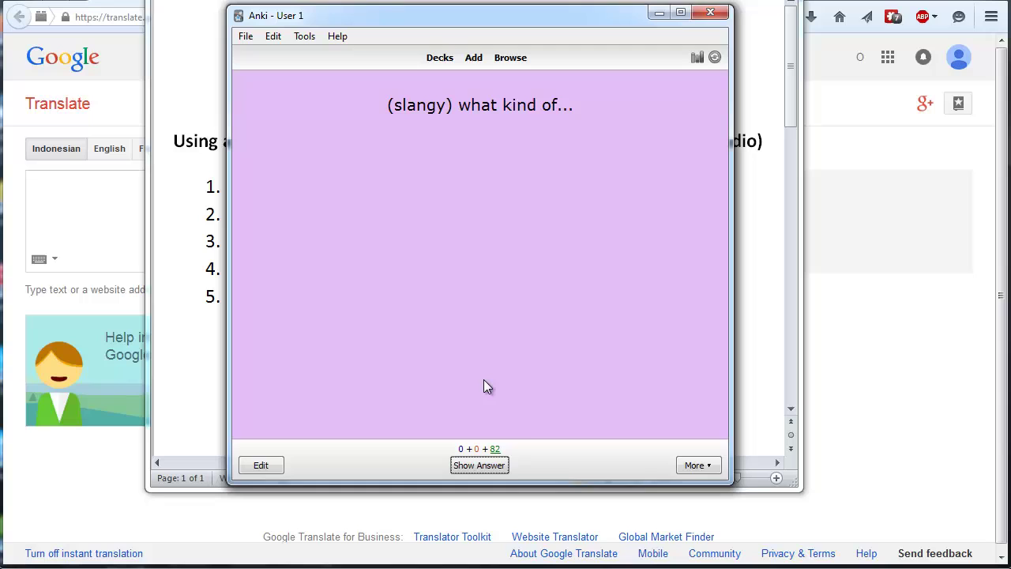
pyautogui.click(497, 468)
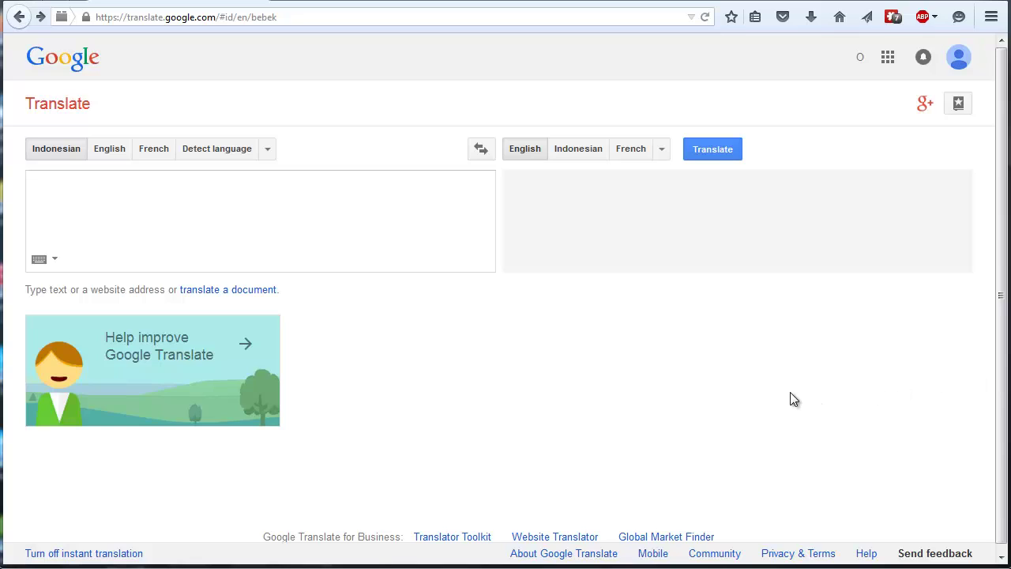
# - Translate bebek to duck, star it into the phrasebook, and view the saved Phrasebook list
pyautogui.click(350, 207)
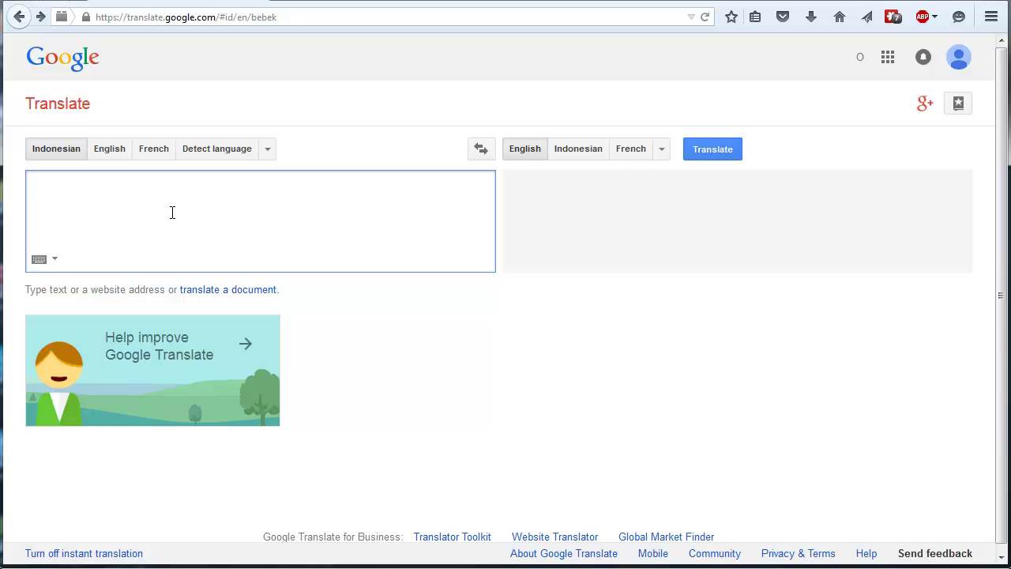
pyautogui.write('bebek')
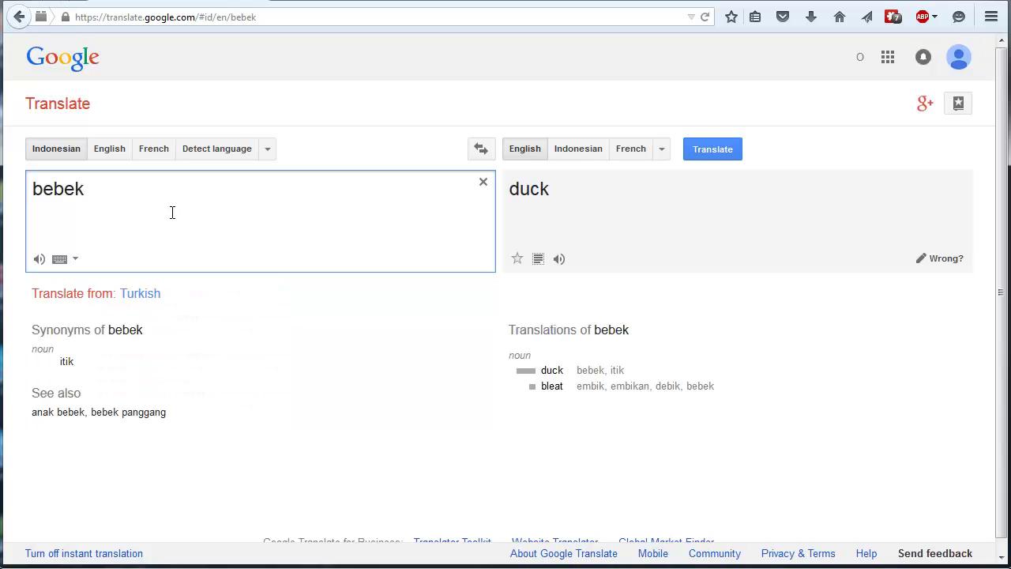
pyautogui.click(516, 265)
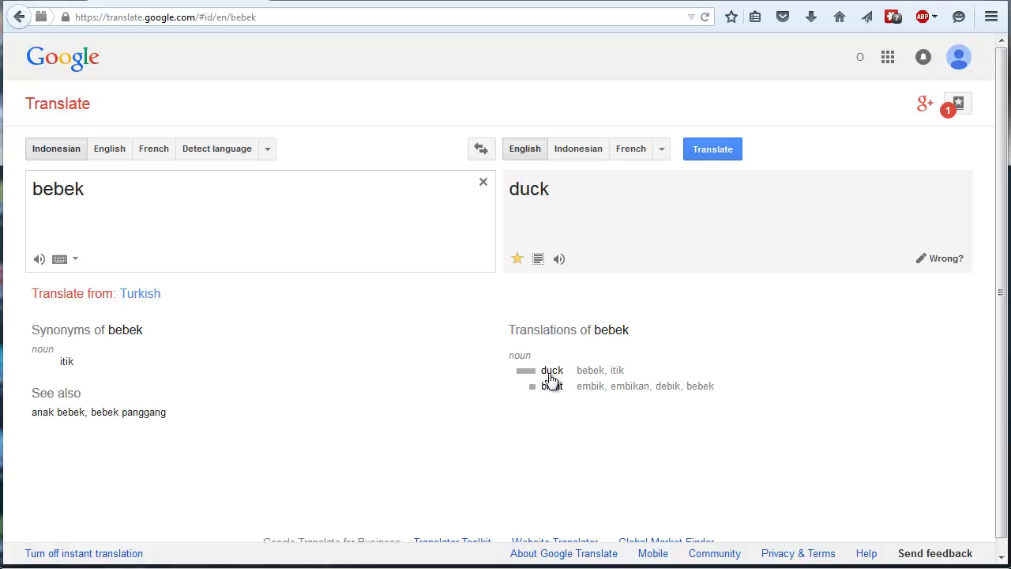
pyautogui.click(959, 105)
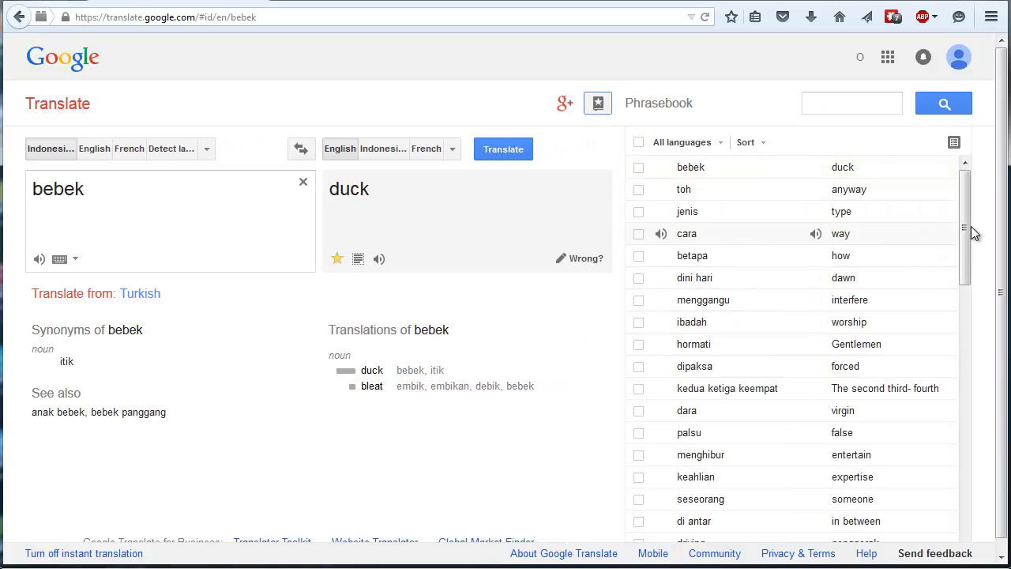
pyautogui.moveTo(969, 225); pyautogui.dragTo(979, 173)
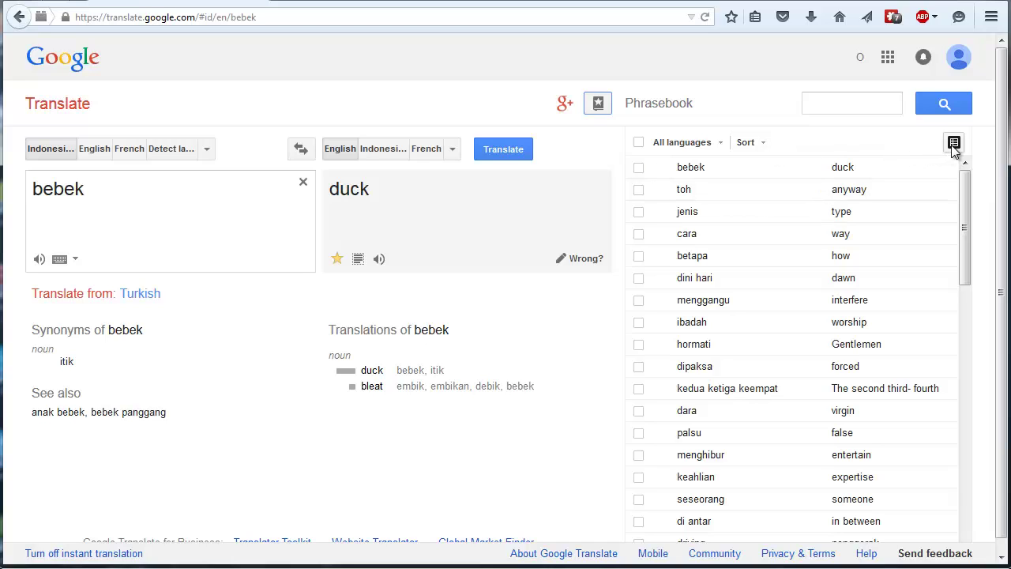
# - Export the phrasebook to a spreadsheet and paste all its data into a new Sheet1
pyautogui.click(953, 147)
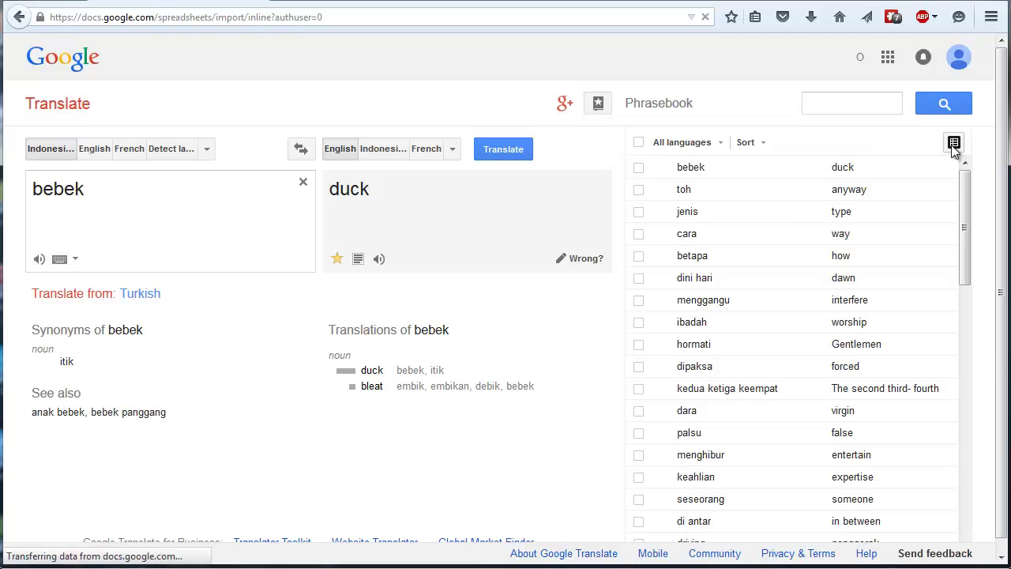
pyautogui.click(277, 312)
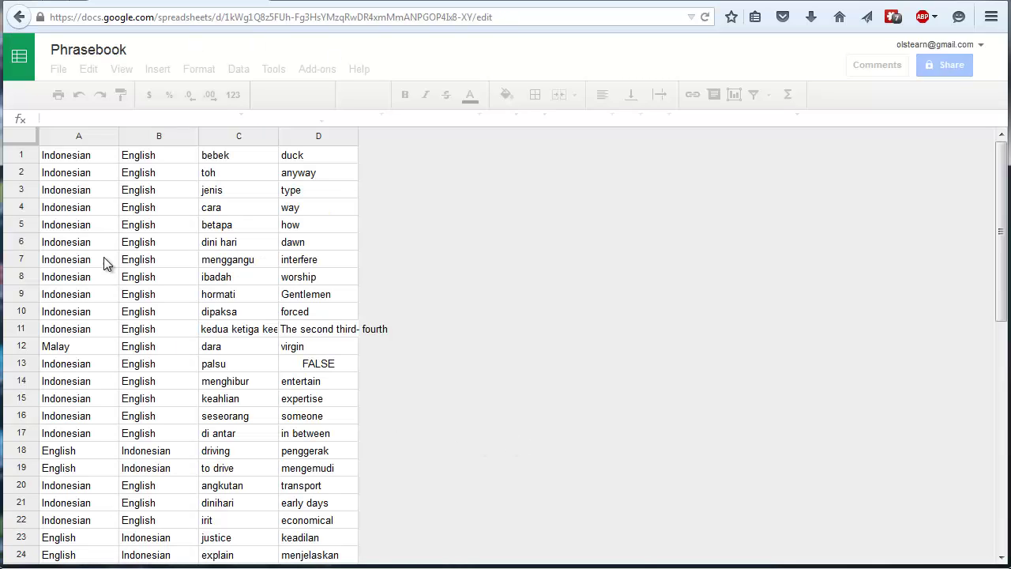
pyautogui.click(91, 257)
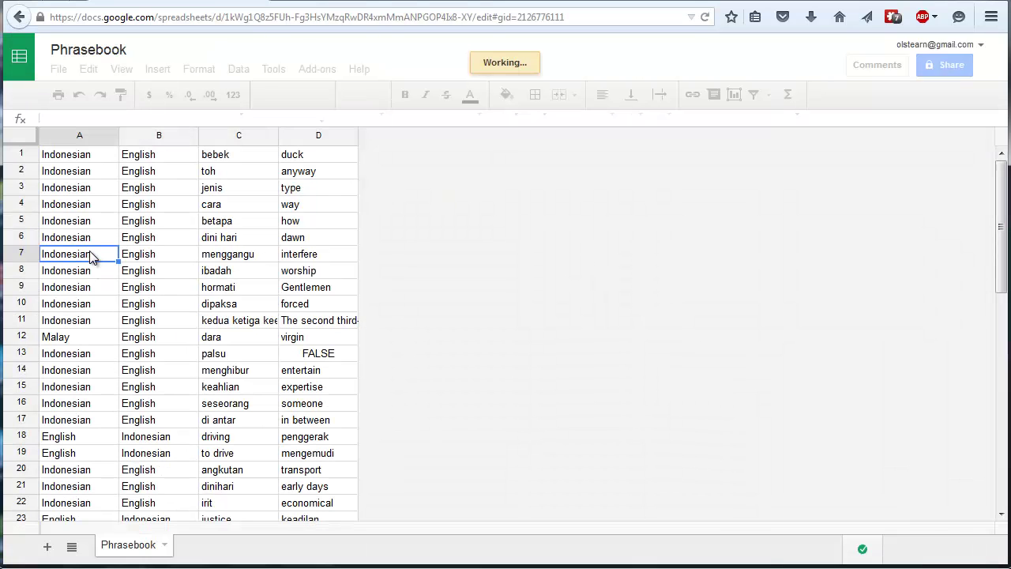
pyautogui.hotkey('ctrl', 'a')
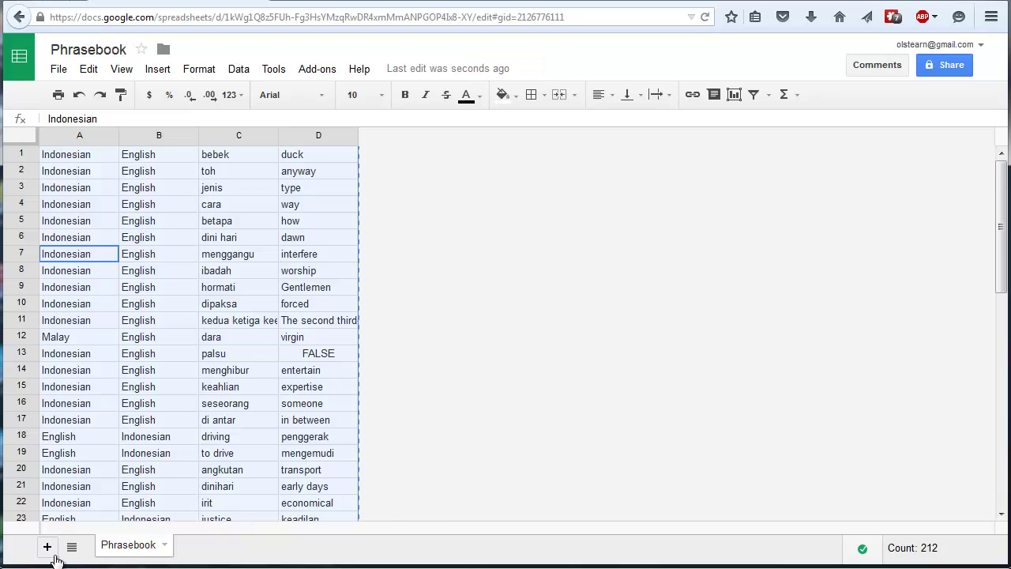
pyautogui.click(48, 547)
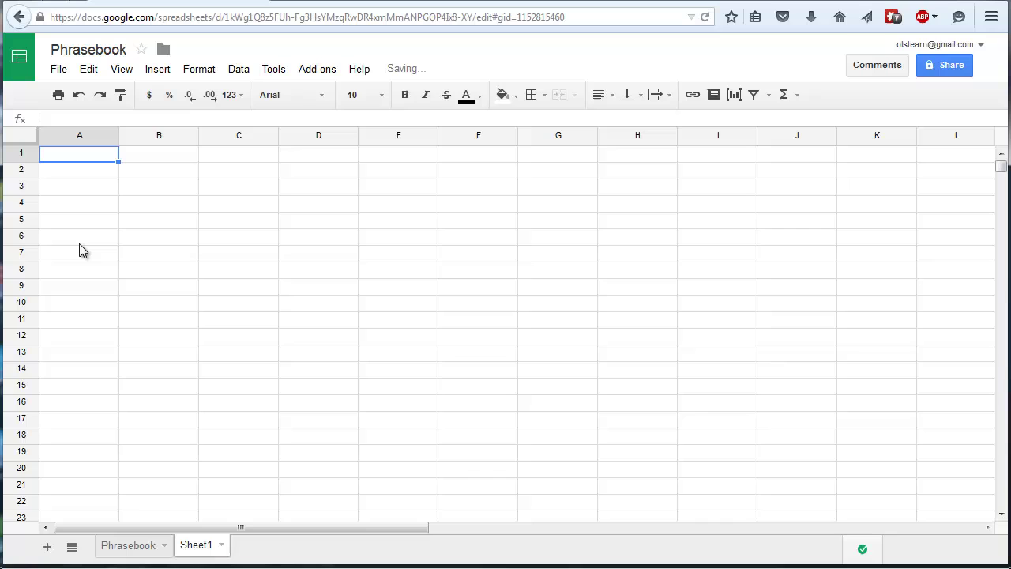
pyautogui.hotkey('ctrl', 'v')
pyautogui.click(563, 385)
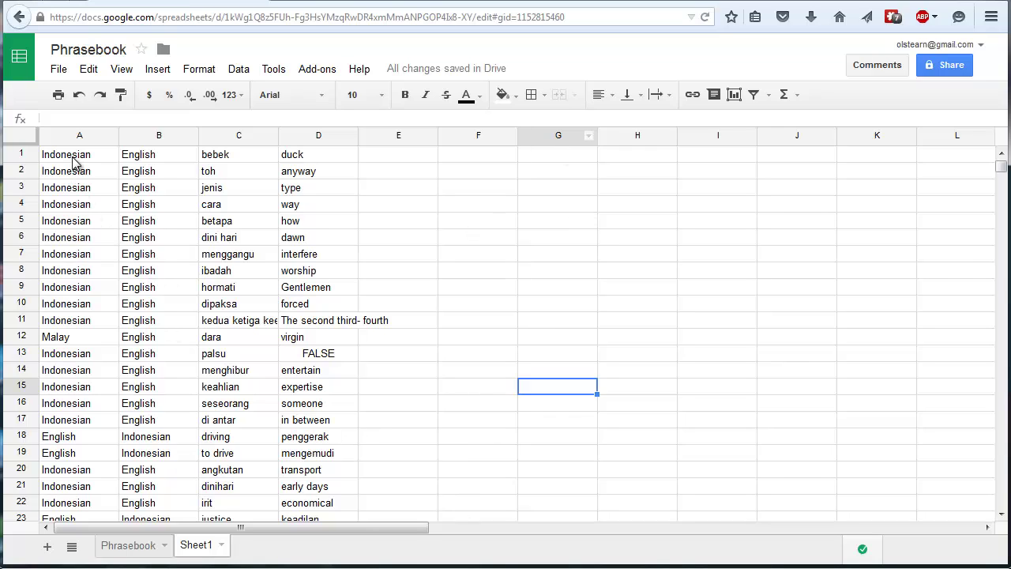
pyautogui.moveTo(76, 159); pyautogui.dragTo(150, 163)
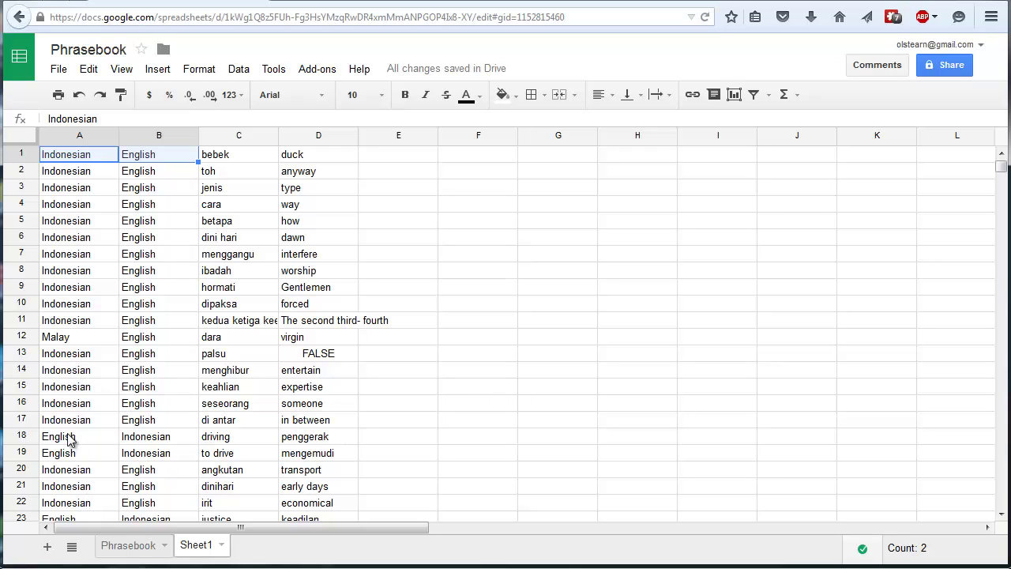
# - Delete row 12 with the Malay entry and review the remaining phrases
pyautogui.click(22, 339)
pyautogui.rightClick(21, 338)
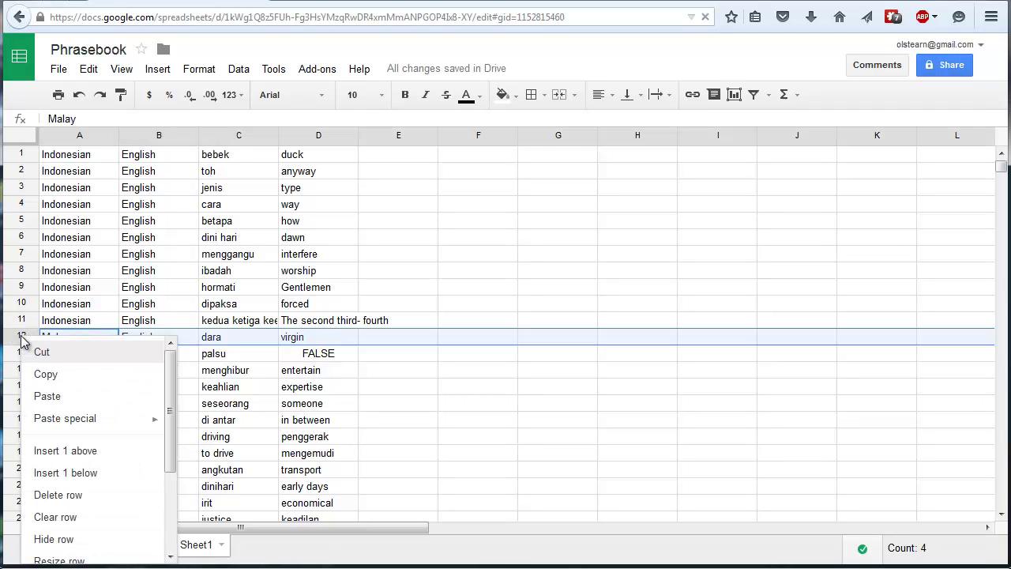
pyautogui.click(88, 497)
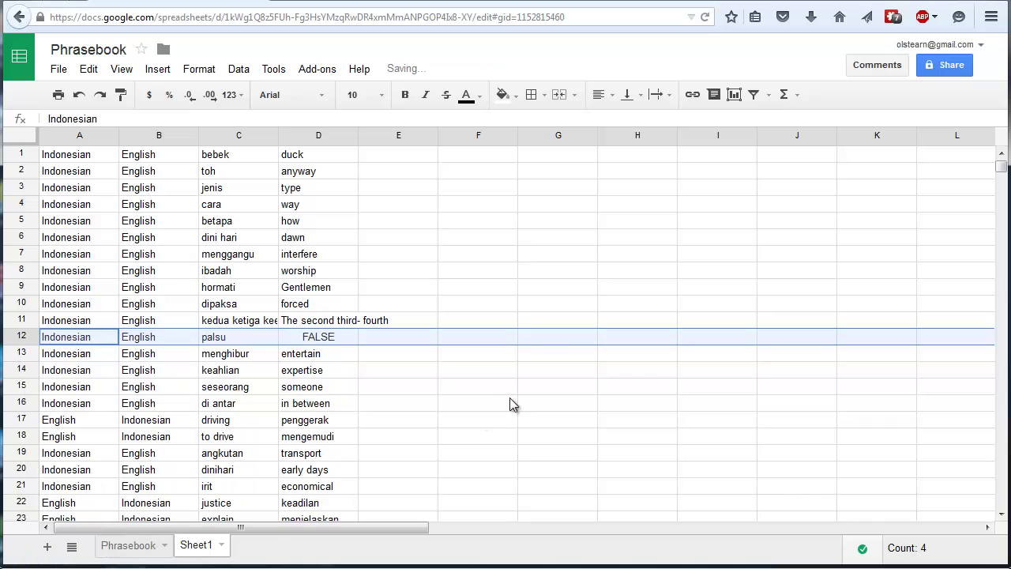
pyautogui.click(540, 387)
pyautogui.scroll(-8, 100, 393)
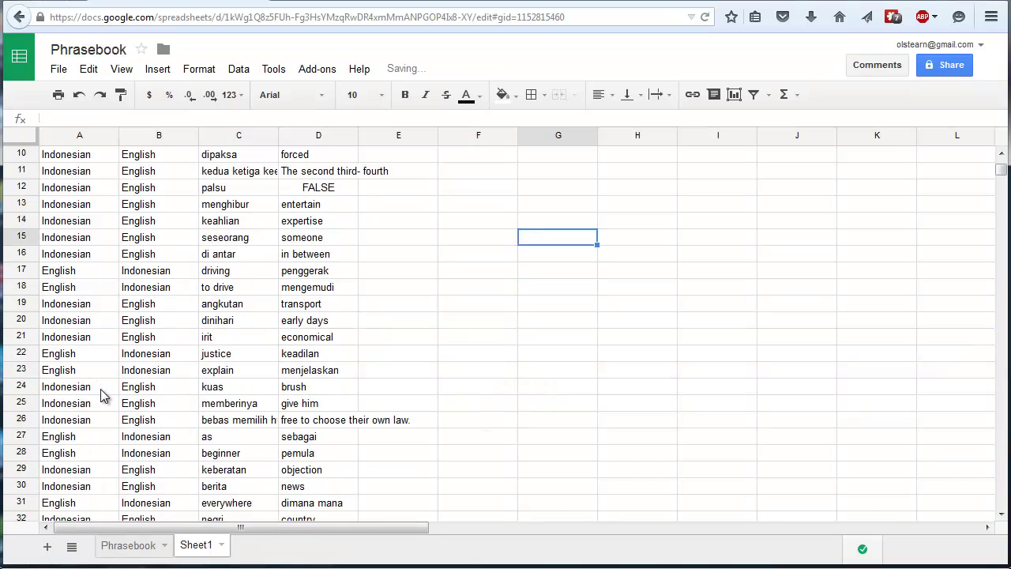
pyautogui.scroll(-5, 243, 474)
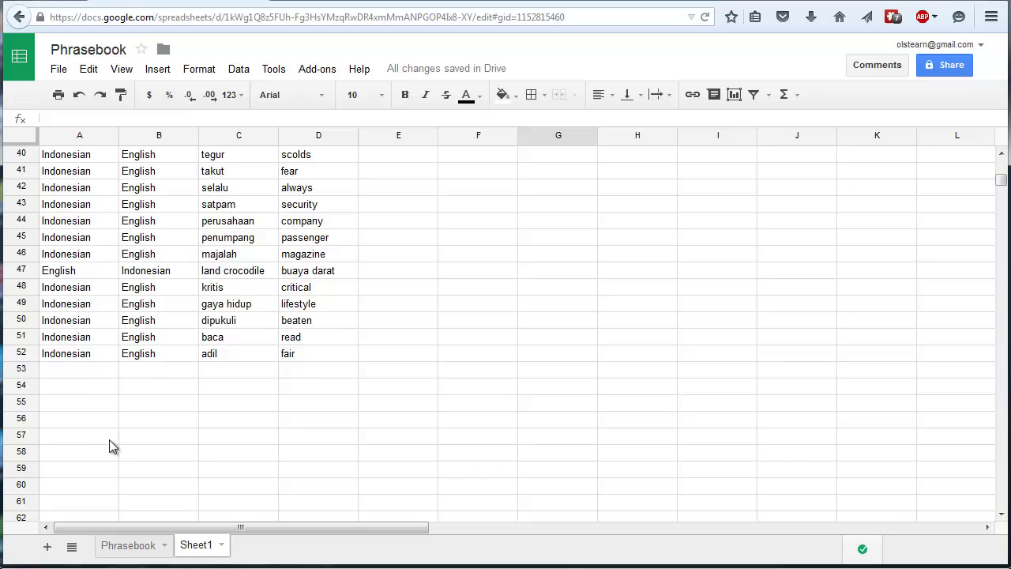
pyautogui.scroll(2, 214, 477)
pyautogui.moveTo(213, 464); pyautogui.dragTo(320, 254)
pyautogui.click(394, 335)
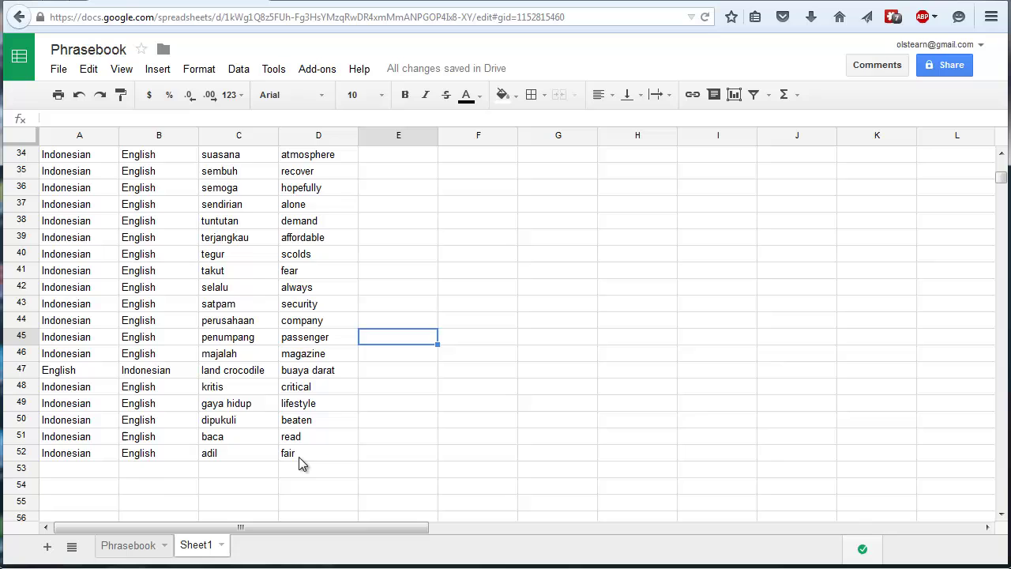
pyautogui.scroll(10, 316, 466)
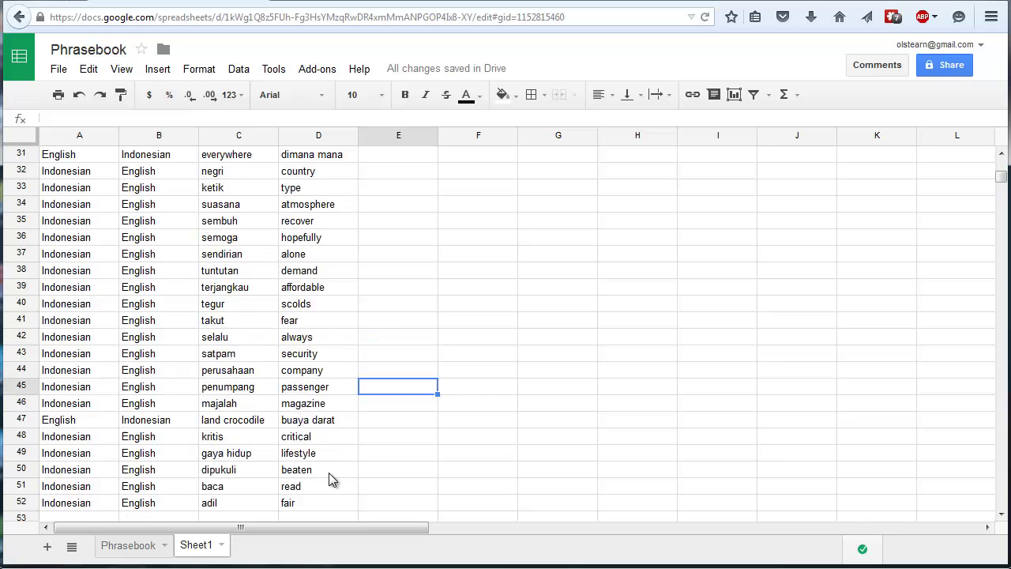
# - Enter =if(A1="indonesian", C1, D1) in cell F1
pyautogui.click(458, 154)
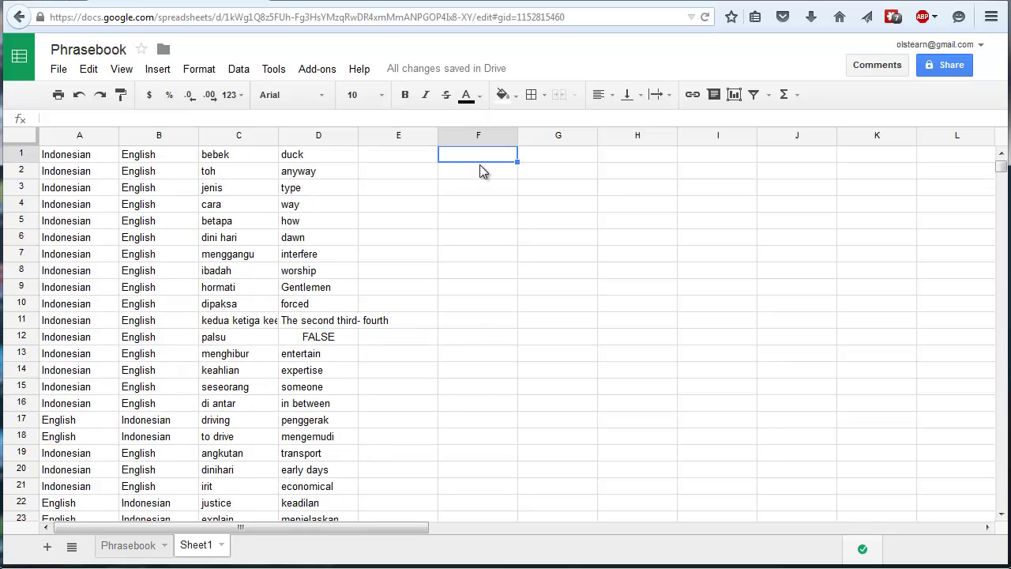
pyautogui.write('=if')
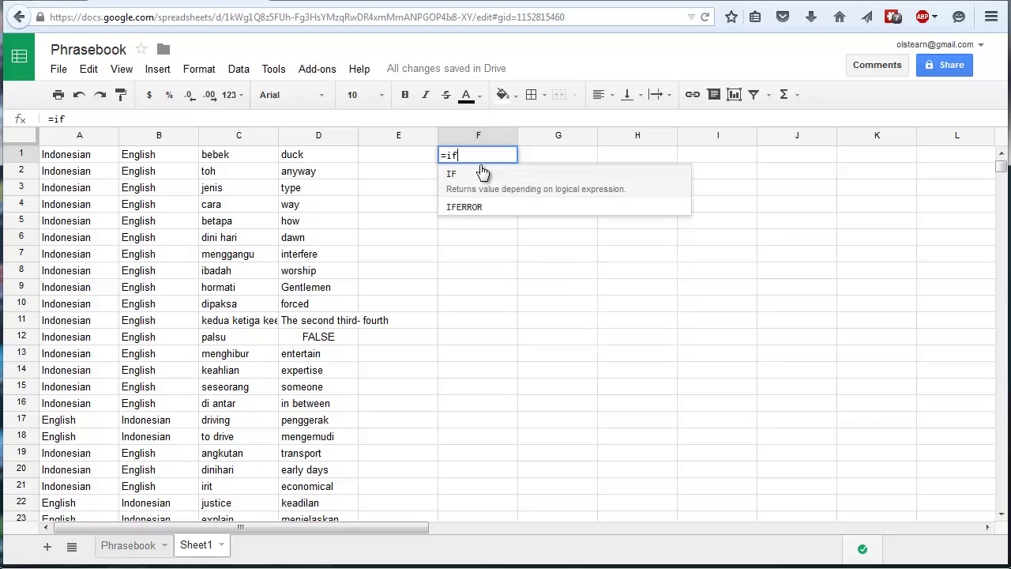
pyautogui.write('(')
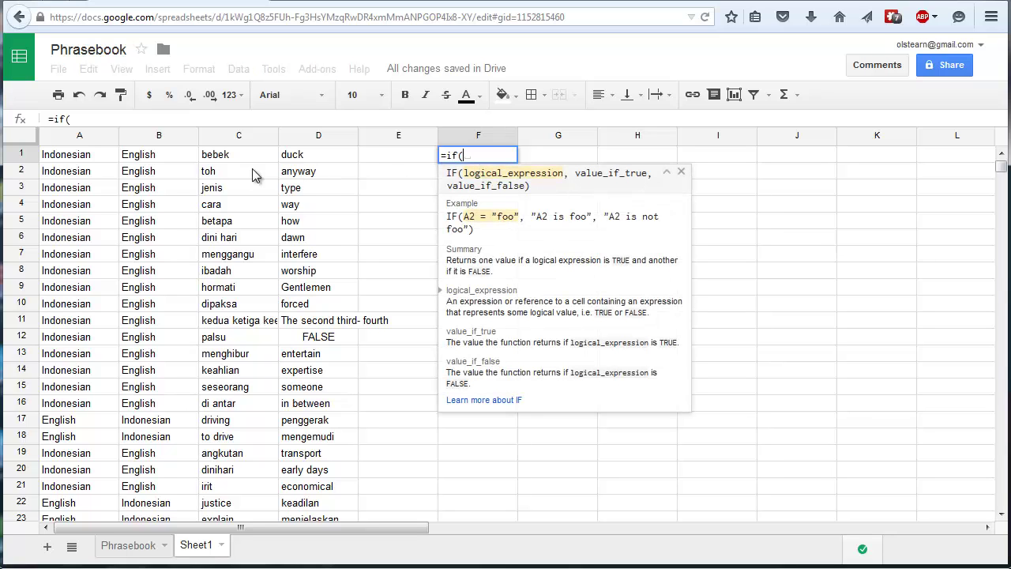
pyautogui.click(96, 160)
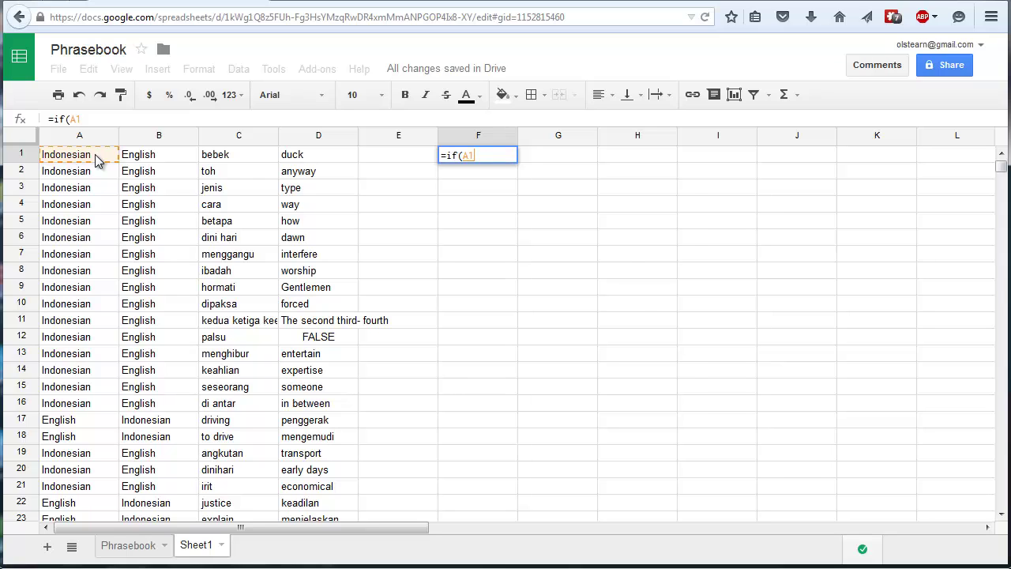
pyautogui.write('=""')
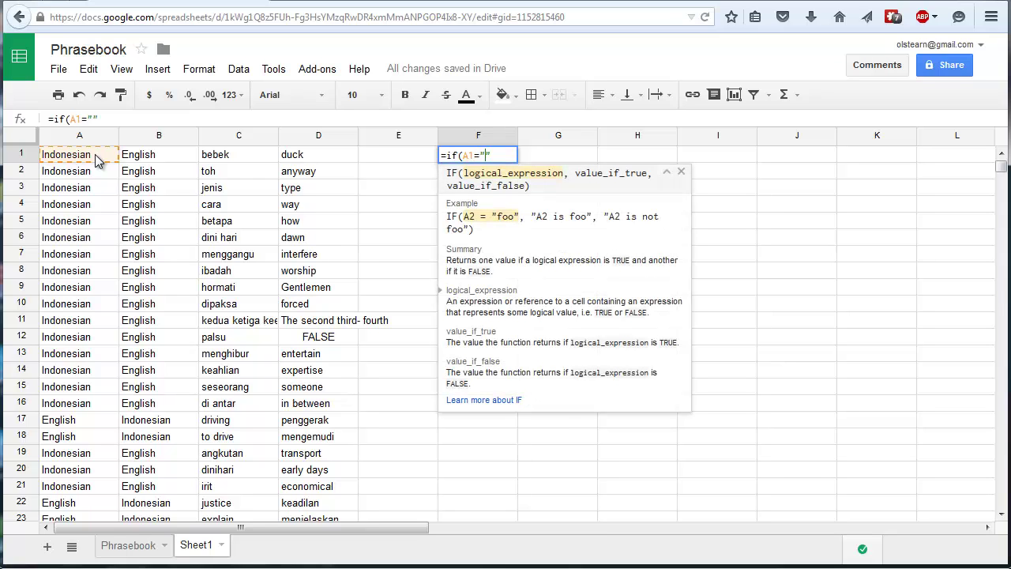
pyautogui.write('indonesian')
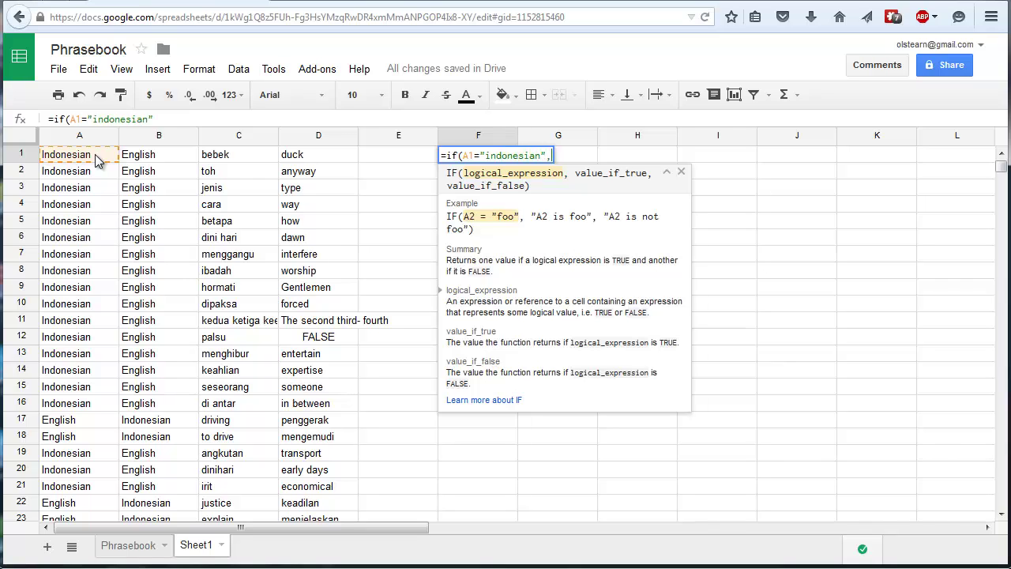
pyautogui.write(',')
pyautogui.click(212, 156)
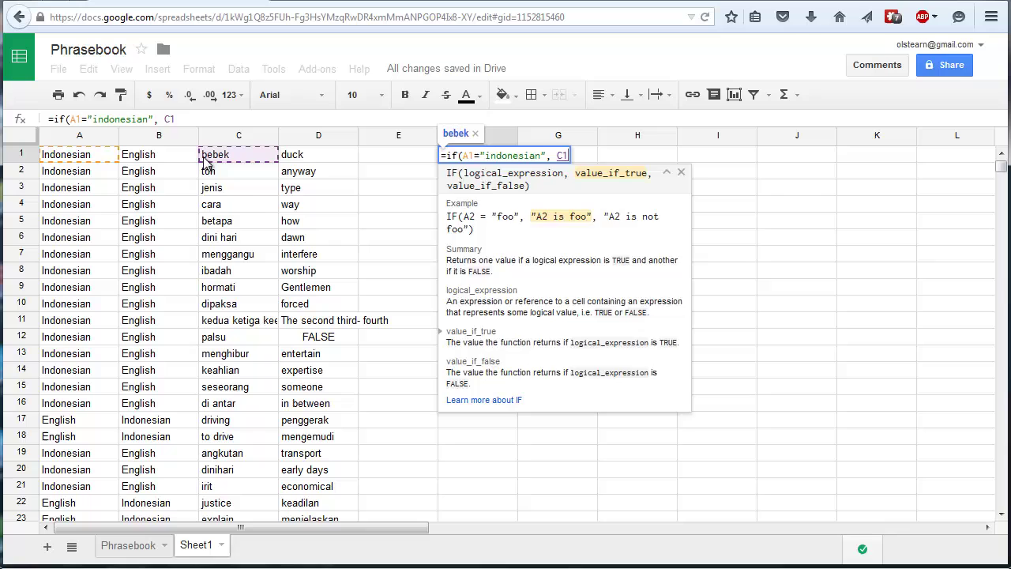
pyautogui.write(',')
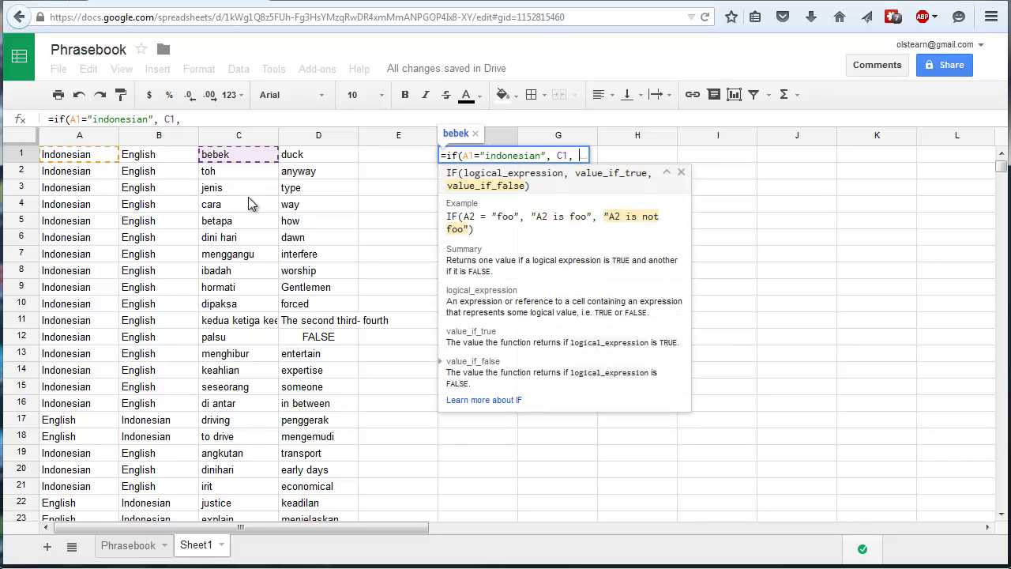
pyautogui.click(285, 155)
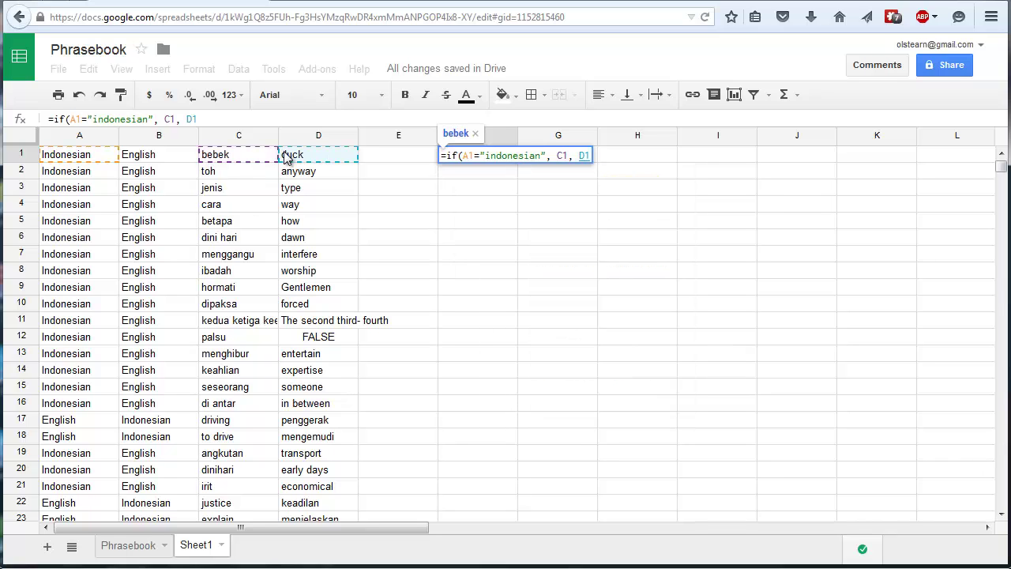
pyautogui.press('Return')
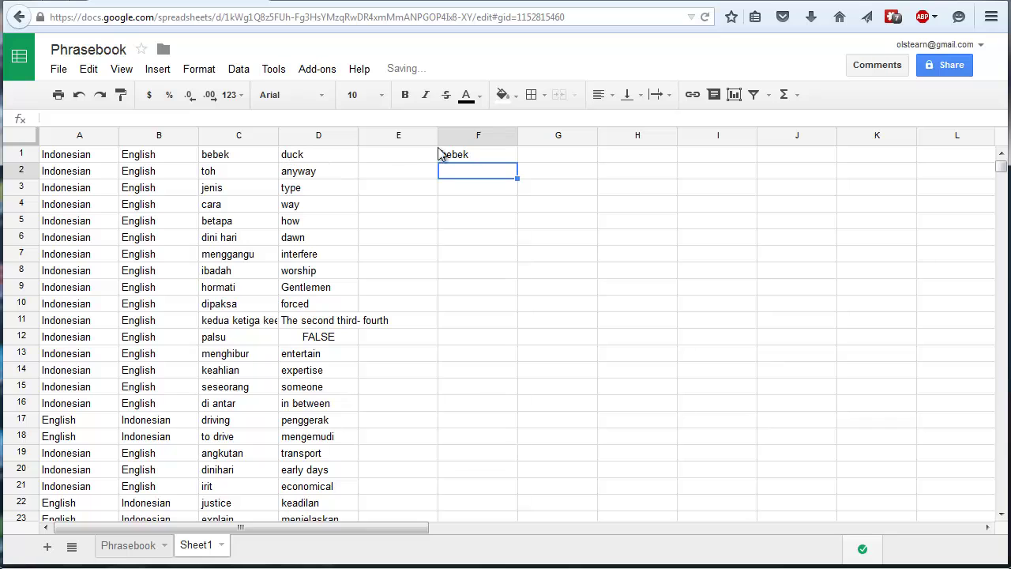
# - Fill F1's formula down column F to row 52
pyautogui.click(443, 154)
pyautogui.moveTo(518, 161); pyautogui.dragTo(469, 195)
pyautogui.scroll(12, 637, 305)
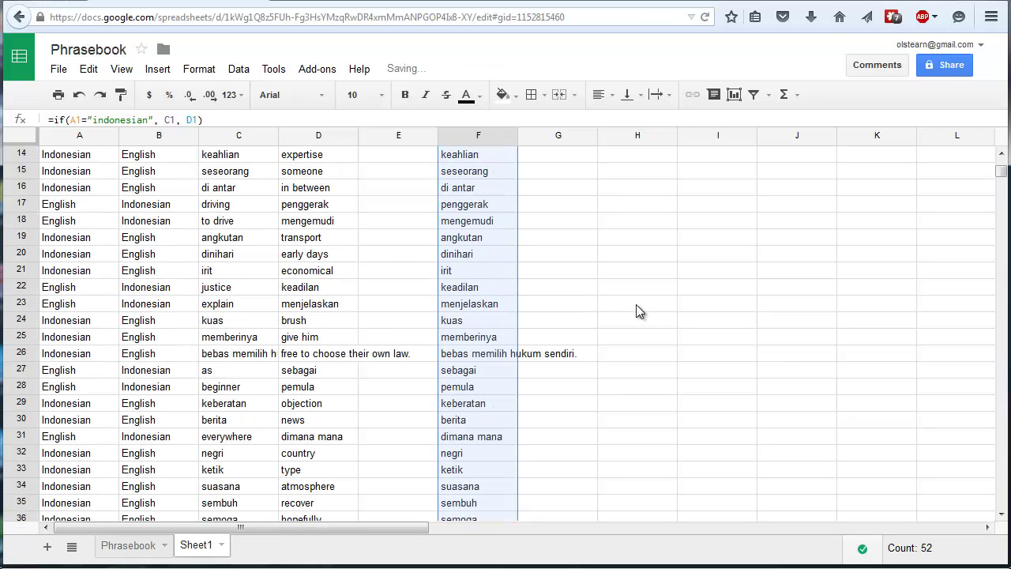
pyautogui.scroll(4, 636, 311)
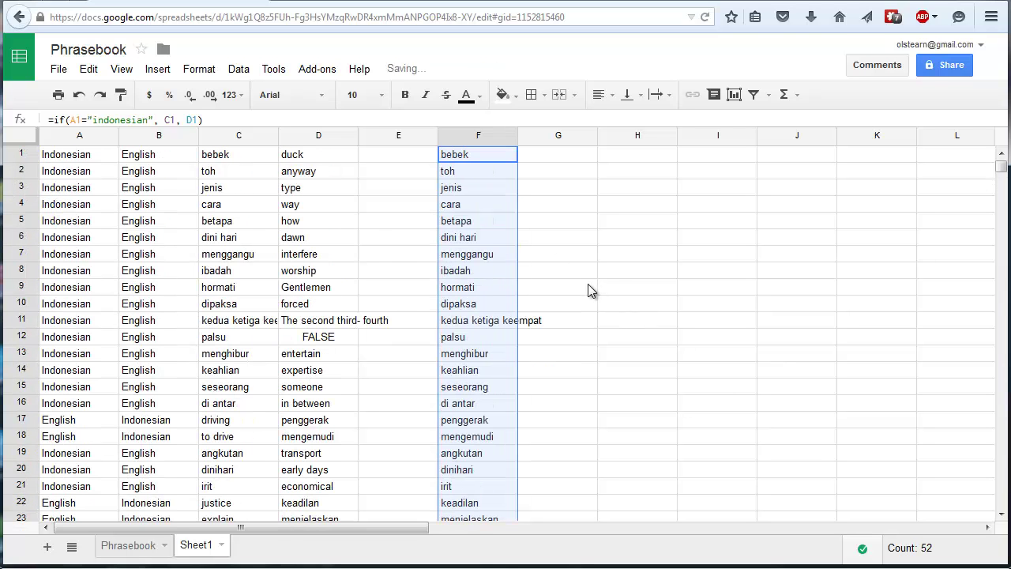
pyautogui.click(558, 155)
# - Copy F1's formula across into G1
pyautogui.scroll(-10, 483, 454)
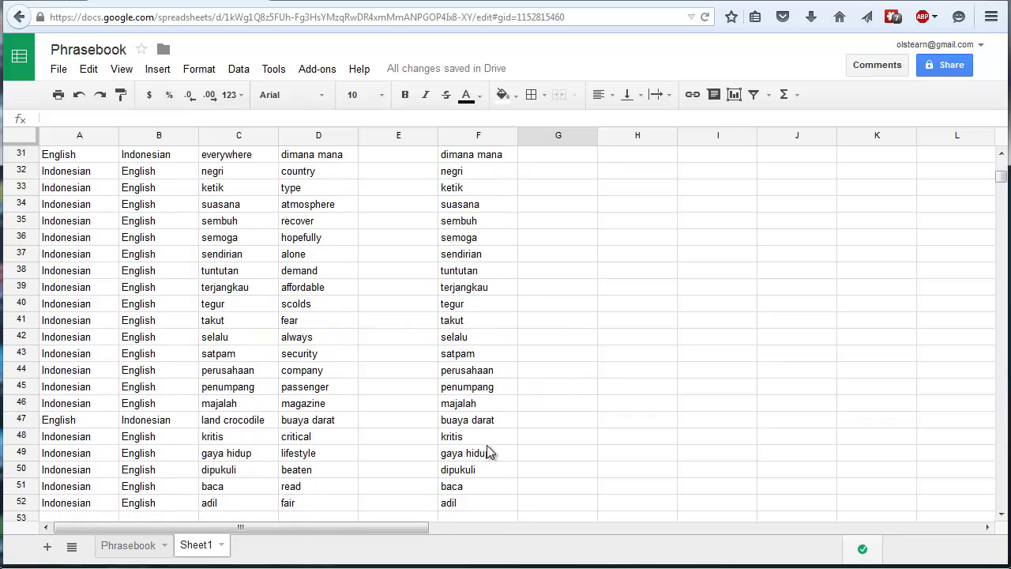
pyautogui.scroll(-4, 506, 450)
pyautogui.scroll(7, 569, 438)
pyautogui.click(681, 360)
pyautogui.scroll(7, 675, 385)
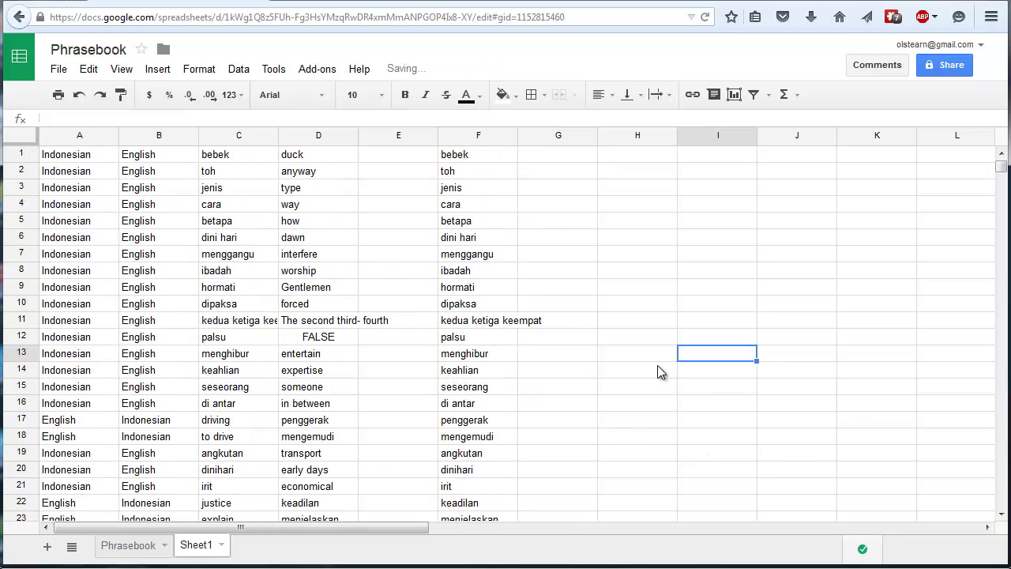
pyautogui.click(486, 159)
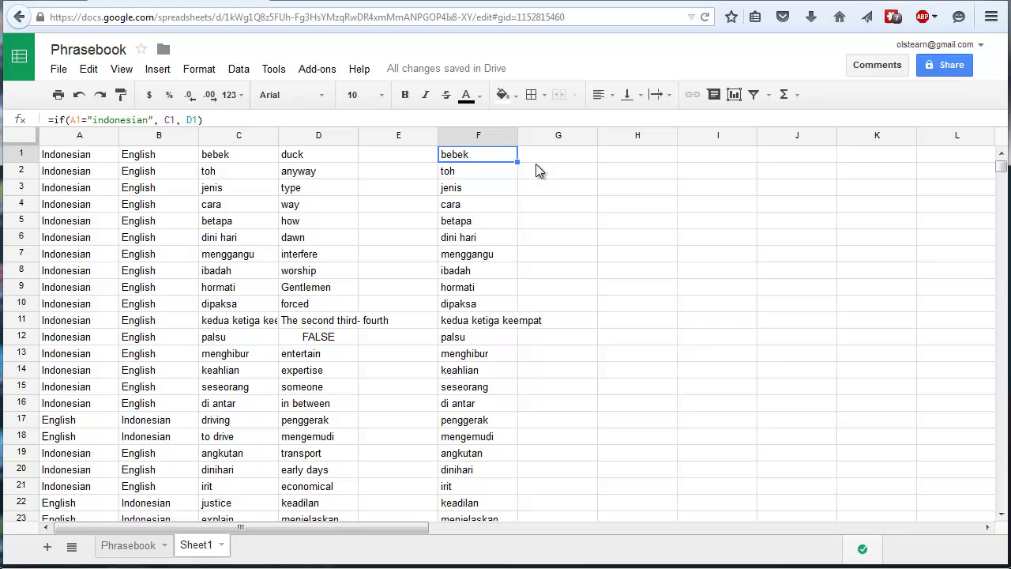
pyautogui.moveTo(518, 160); pyautogui.dragTo(562, 159)
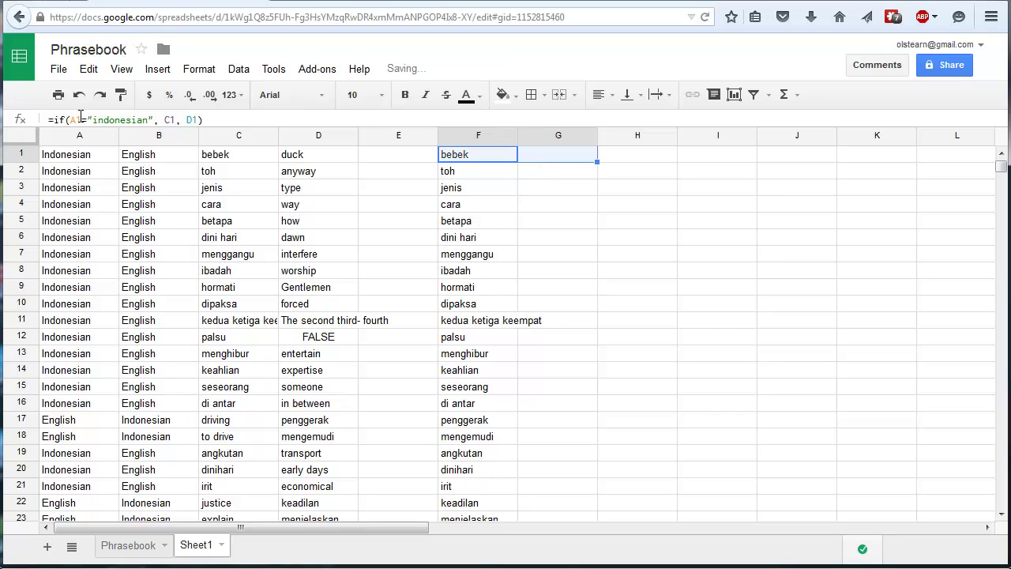
pyautogui.click(559, 158)
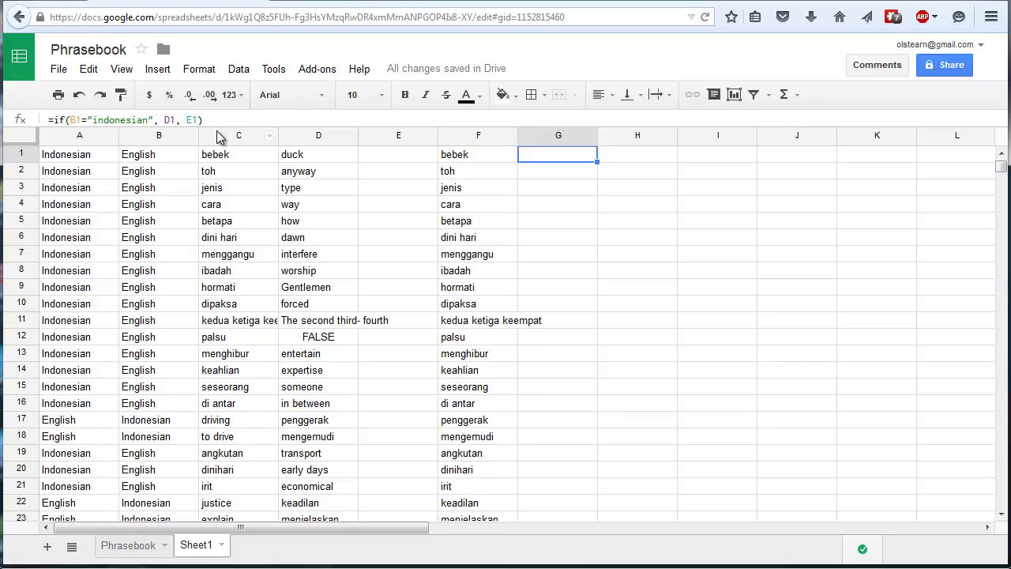
# - Correct G1's formula to =if(A1="indonesian", D1, C1) so it shows duck
pyautogui.click(192, 120)
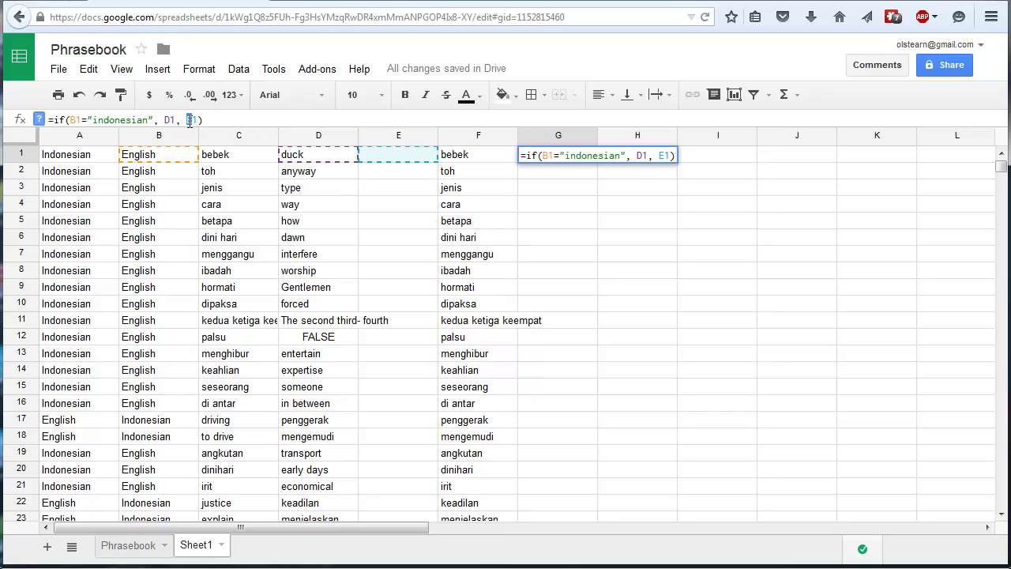
pyautogui.press('Return')
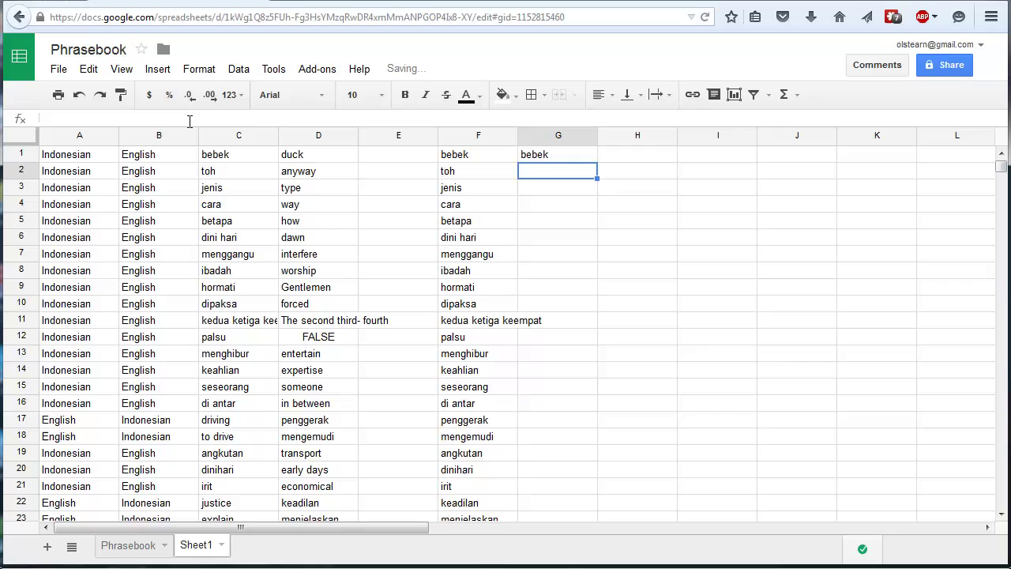
pyautogui.click(540, 155)
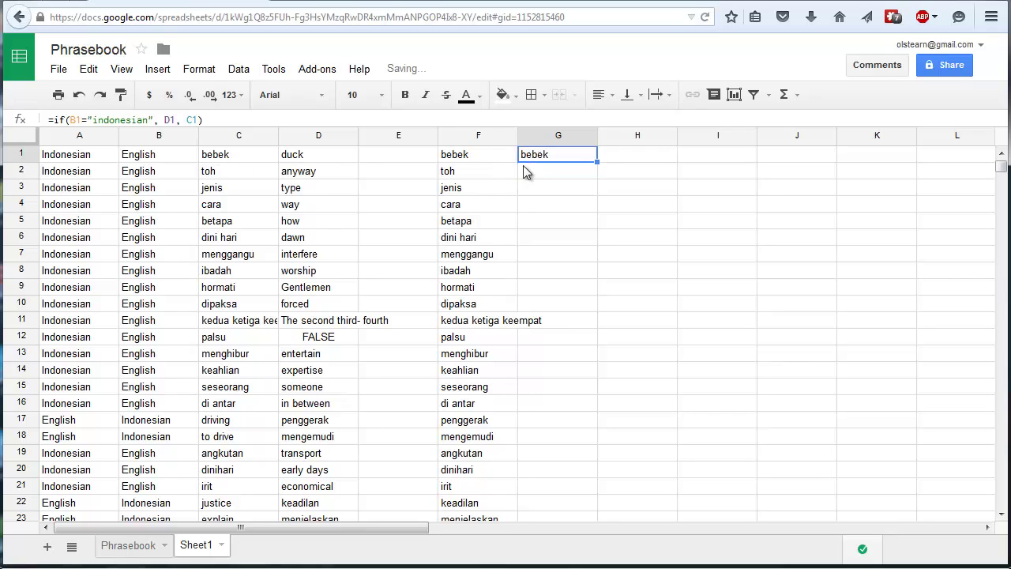
pyautogui.click(75, 120)
pyautogui.doubleClick(73, 119)
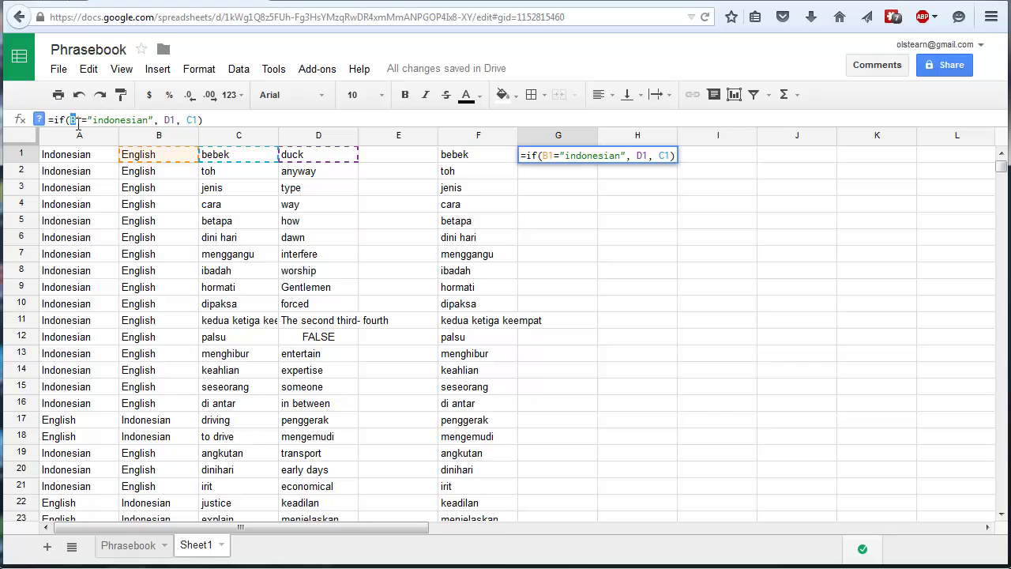
pyautogui.write('A1')
pyautogui.press('Return')
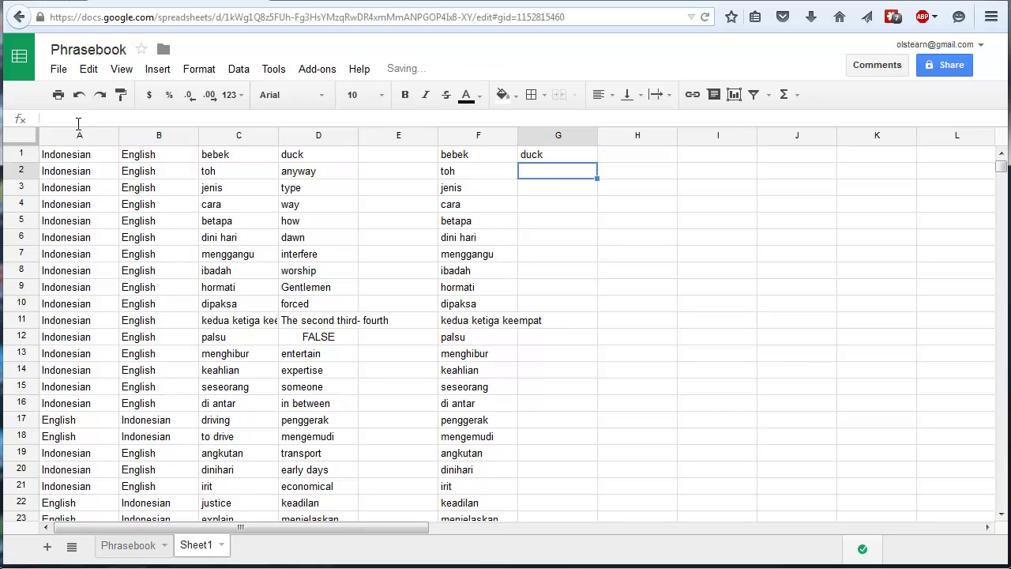
pyautogui.click(573, 155)
# - Fill G1's formula down to G52, then copy the F–G word pairs from row 16 into Notepad++
pyautogui.moveTo(596, 162); pyautogui.dragTo(545, 401)
pyautogui.scroll(7, 766, 339)
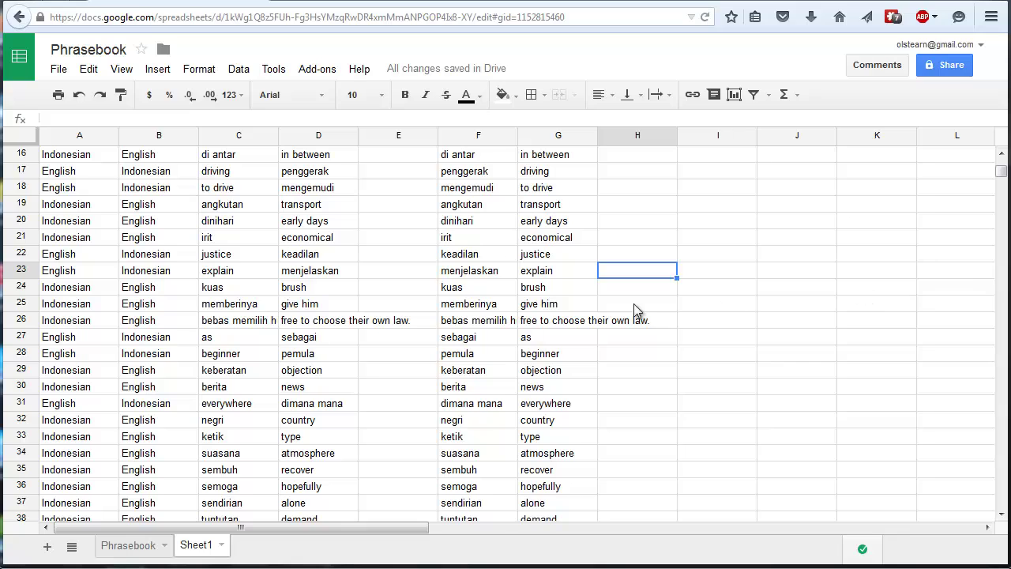
pyautogui.click(313, 240)
pyautogui.keyDown('ctrl'); pyautogui.click(315, 342); pyautogui.keyUp('ctrl')
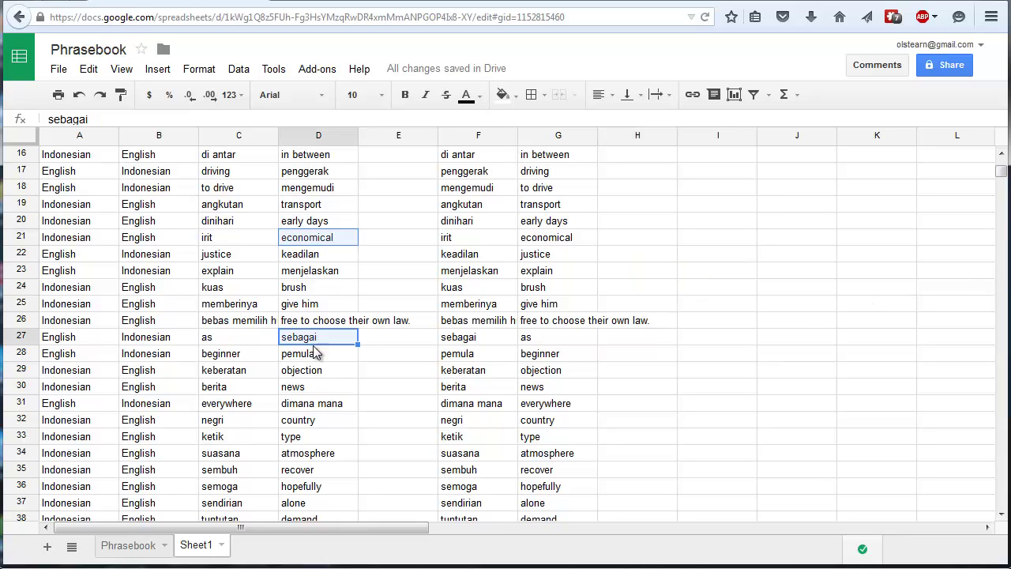
pyautogui.keyDown('ctrl'); pyautogui.click(316, 405); pyautogui.keyUp('ctrl')
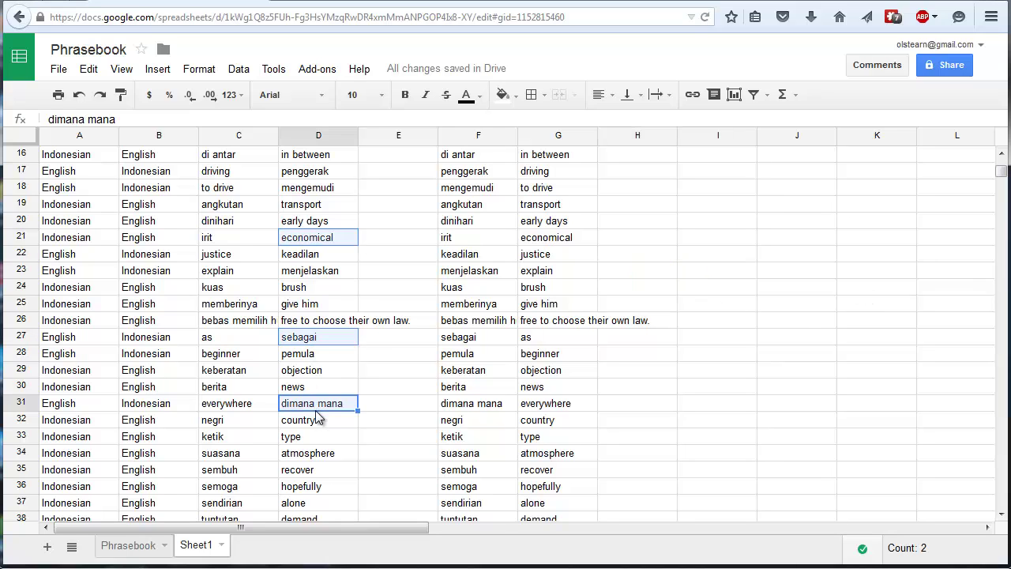
pyautogui.click(828, 328)
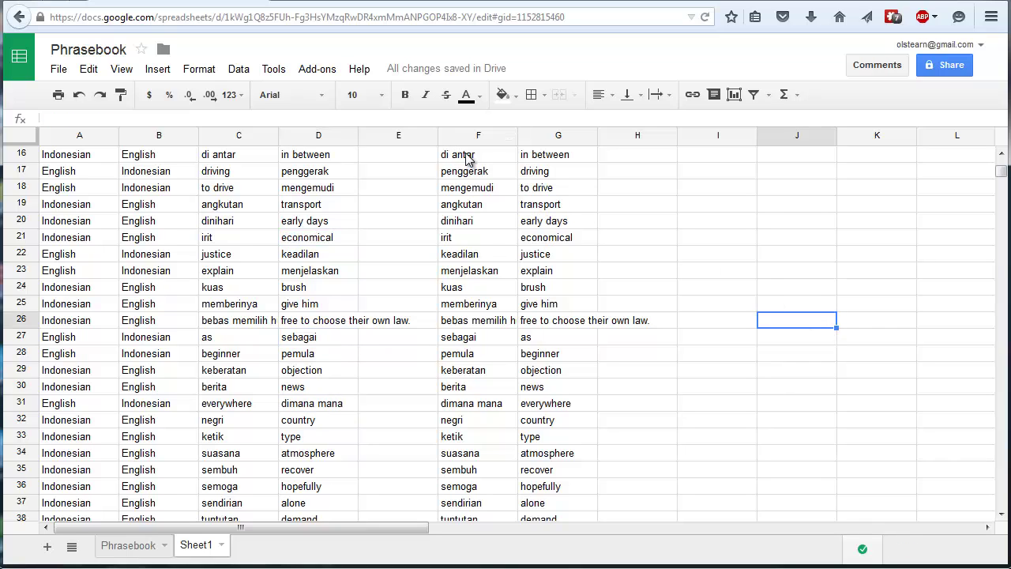
pyautogui.moveTo(466, 158); pyautogui.dragTo(527, 356)
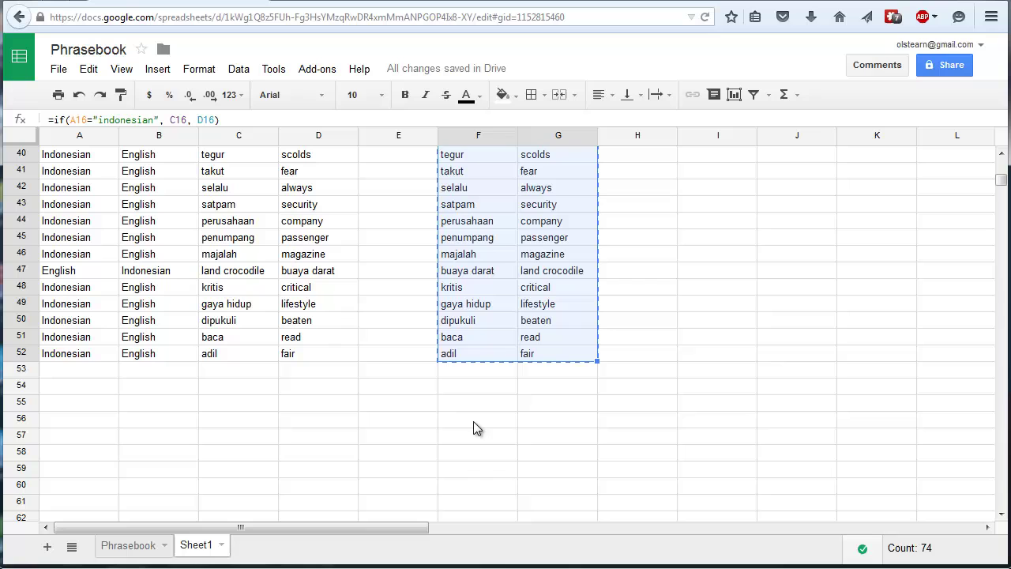
pyautogui.hotkey('alt', 'Tab')
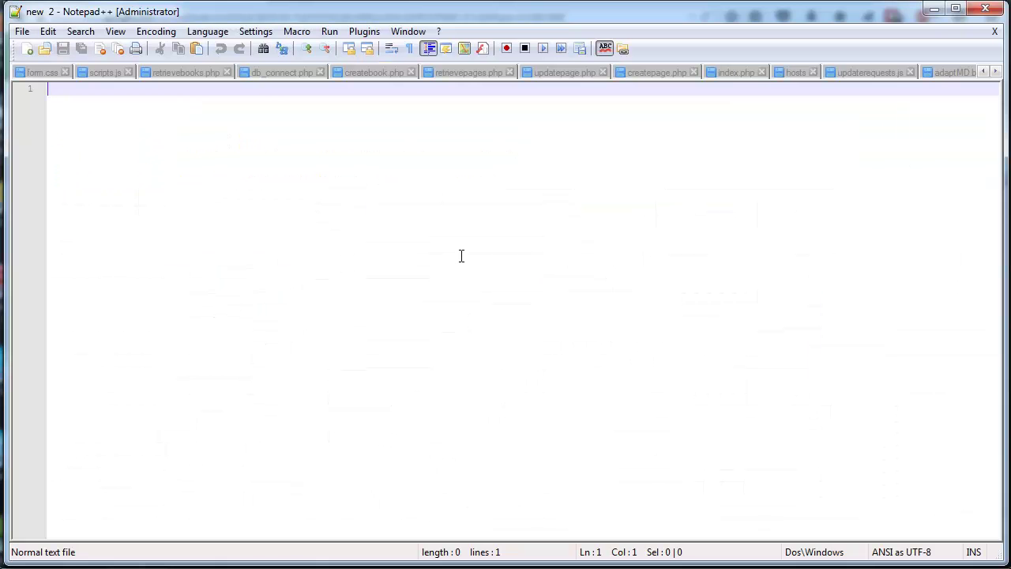
# - Paste the 37 word pairs into the new tab and save them to the Desktop as anki111.txt
pyautogui.hotkey('ctrl', 'v')
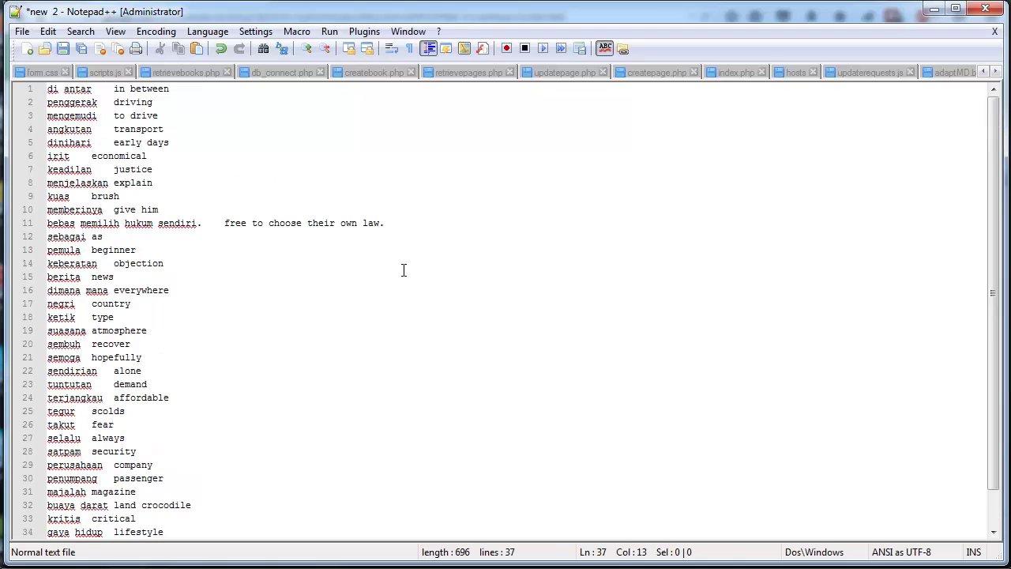
pyautogui.click(22, 32)
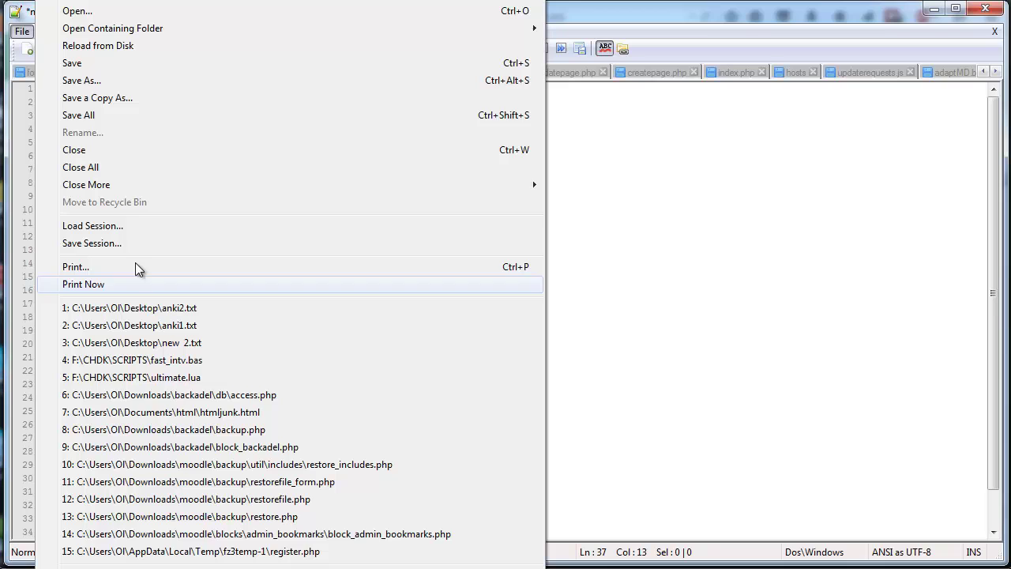
pyautogui.click(119, 80)
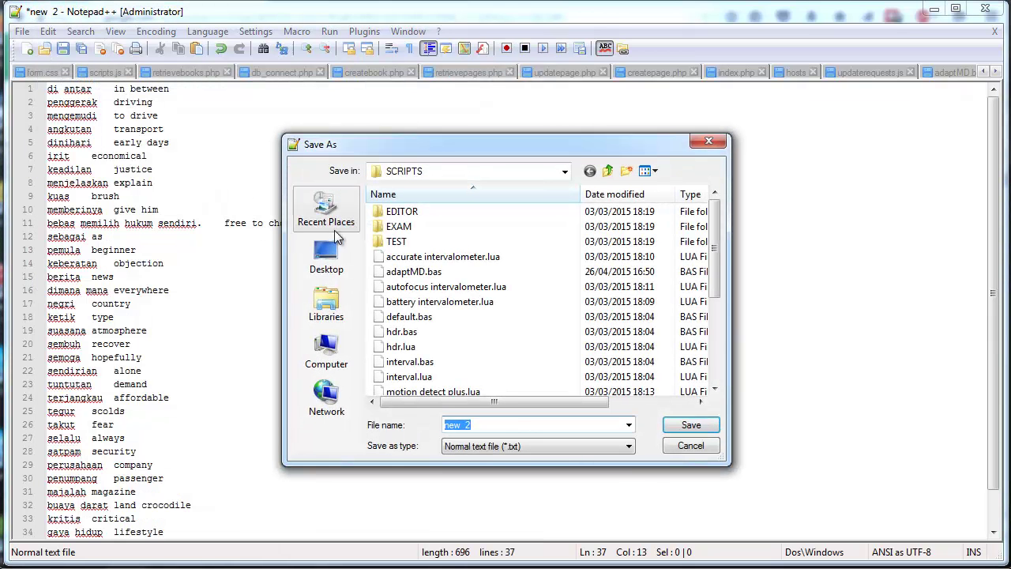
pyautogui.click(334, 261)
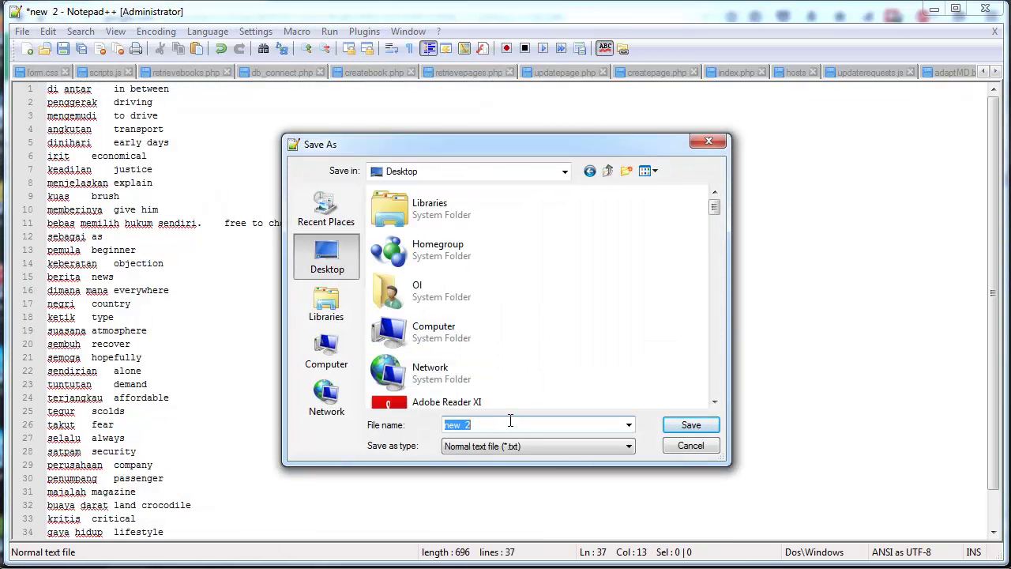
pyautogui.write('anki')
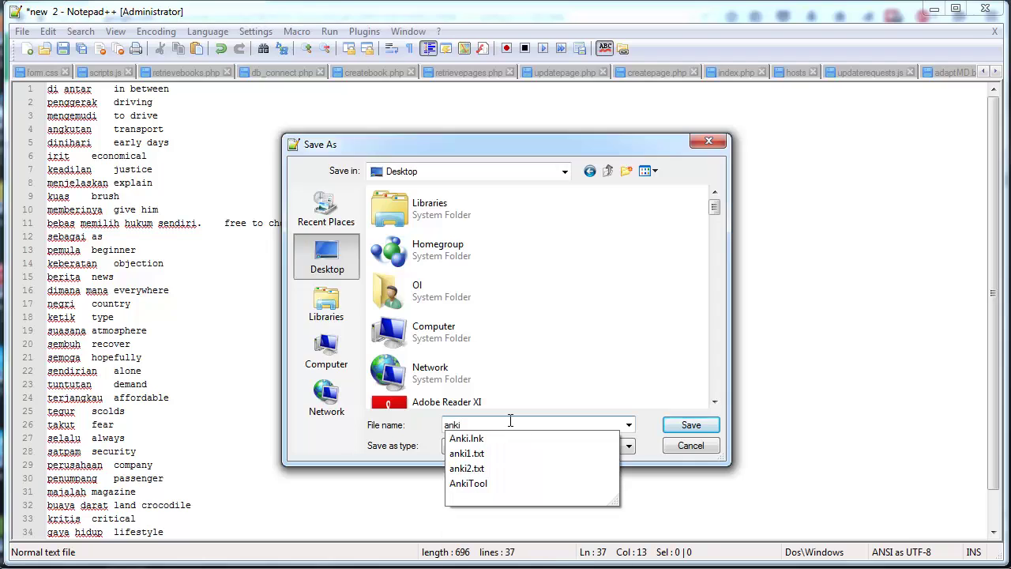
pyautogui.write('111.txt')
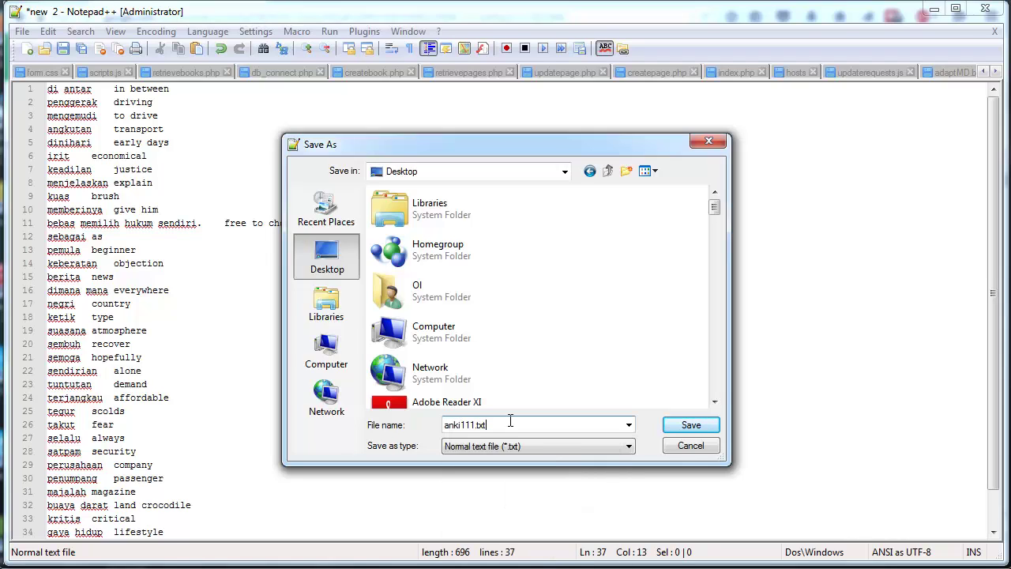
pyautogui.press('Return')
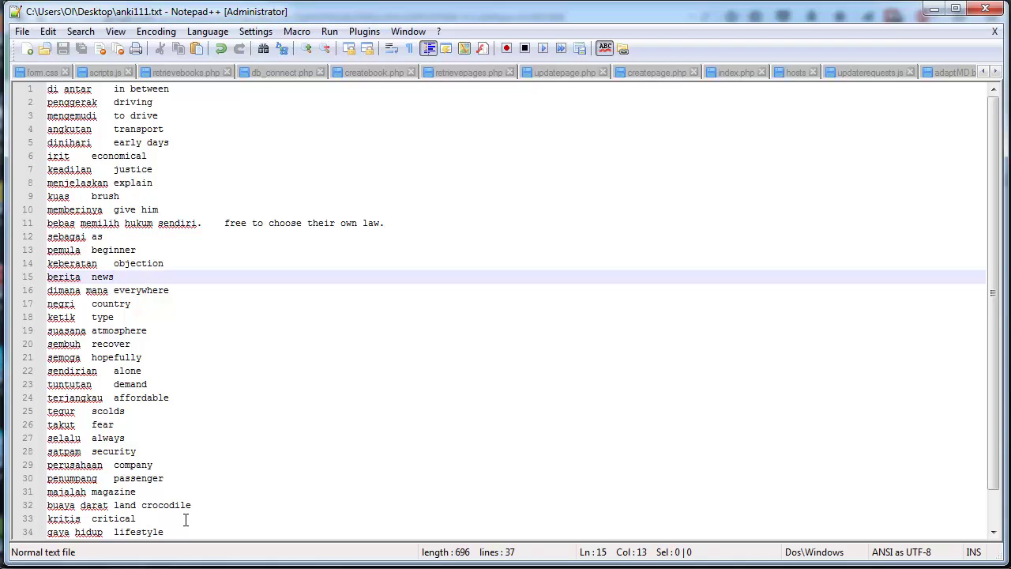
pyautogui.moveTo(183, 529); pyautogui.dragTo(45, 22)
pyautogui.click(356, 303)
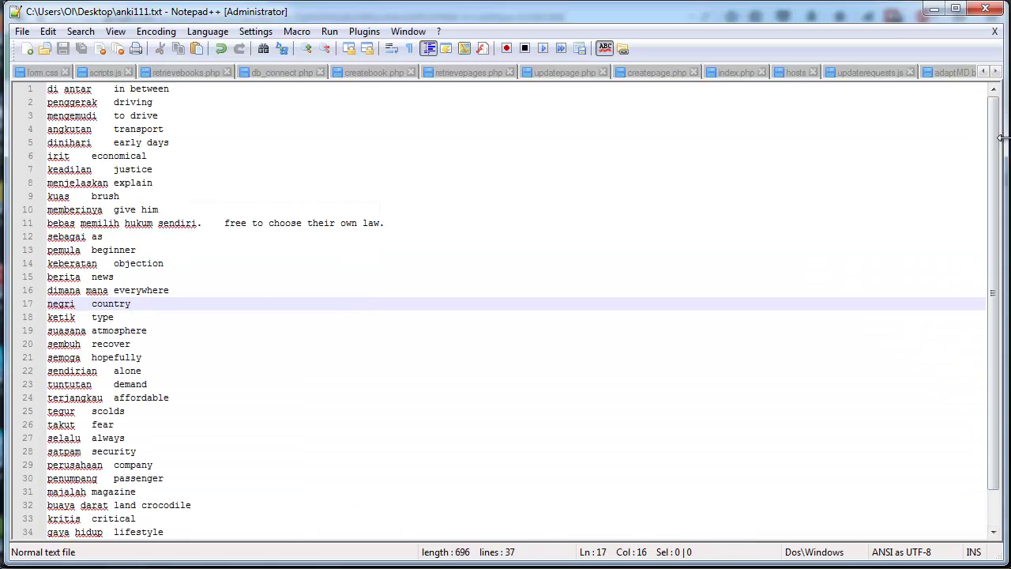
# - Back in Anki, add a new deck named Phrasebook
pyautogui.hotkey('alt', 'Tab')
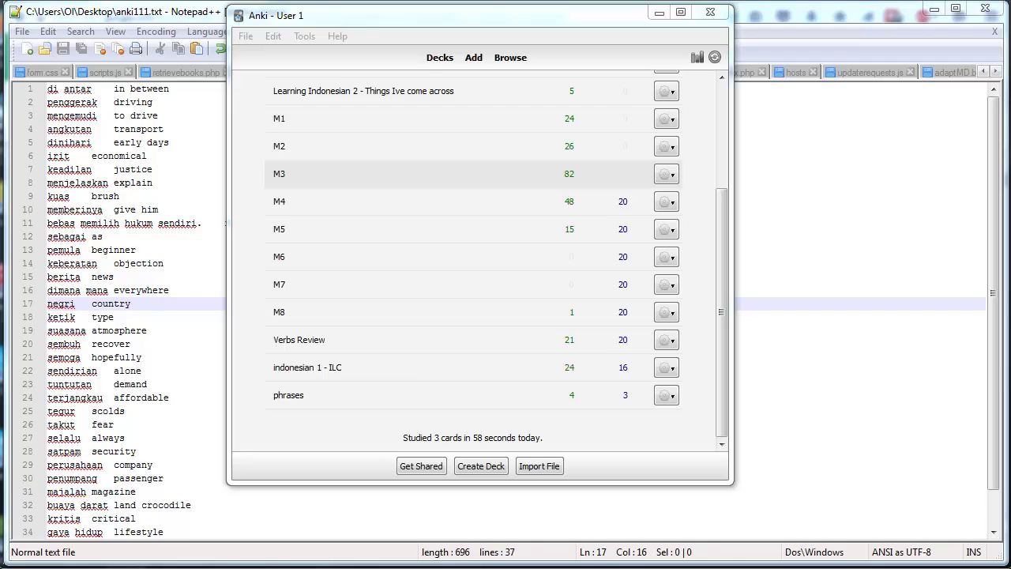
pyautogui.click(482, 466)
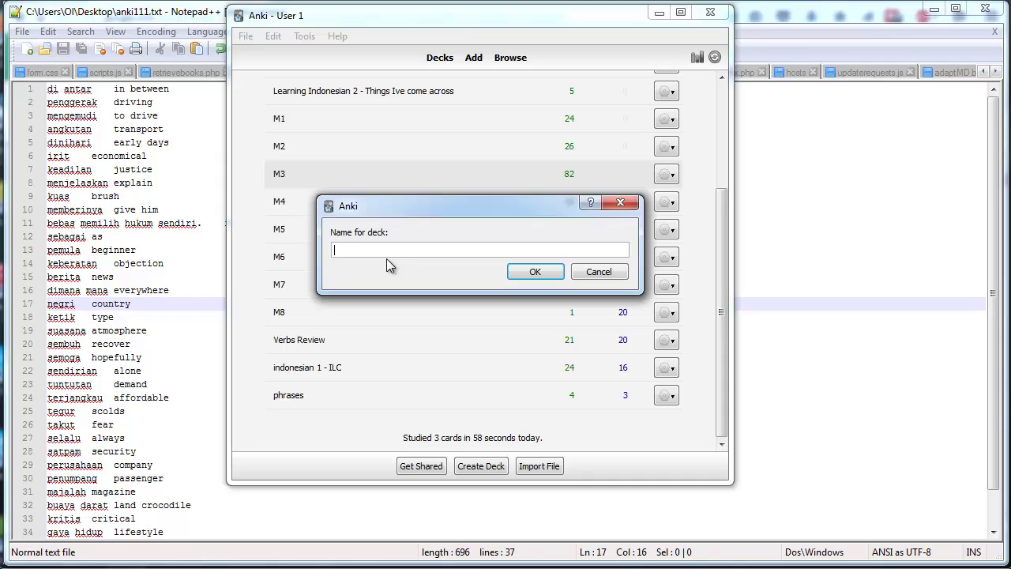
pyautogui.write('Phrasebook')
pyautogui.press('Return')
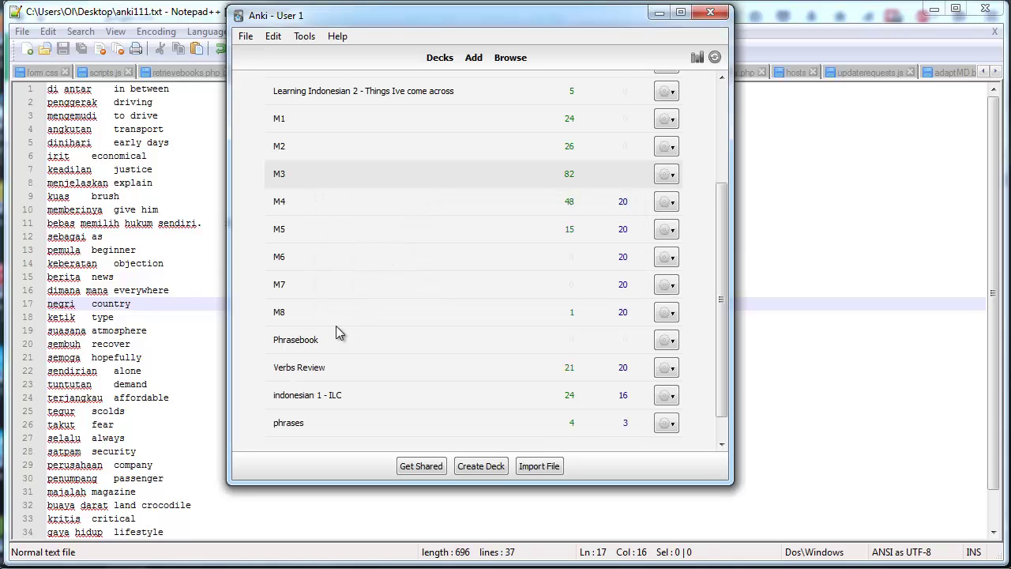
# - Start an Anki import of anki111.txt from the Desktop
pyautogui.click(245, 36)
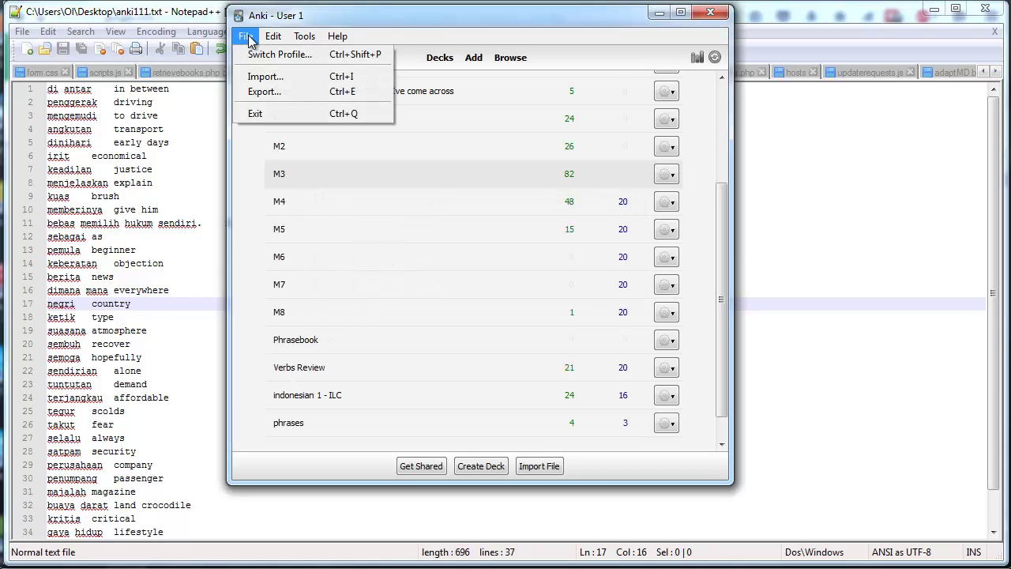
pyautogui.click(285, 79)
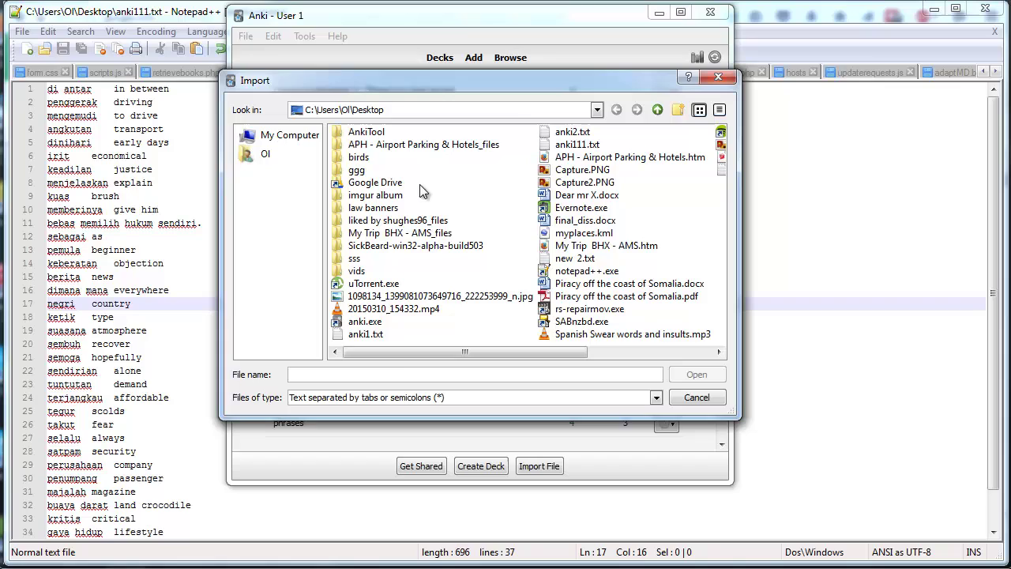
pyautogui.click(377, 338)
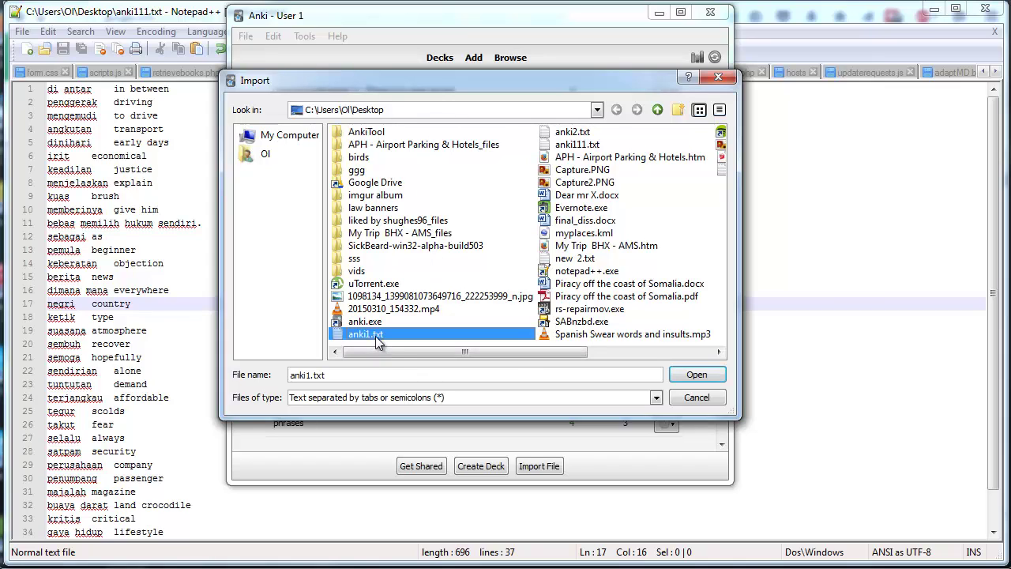
pyautogui.click(588, 146)
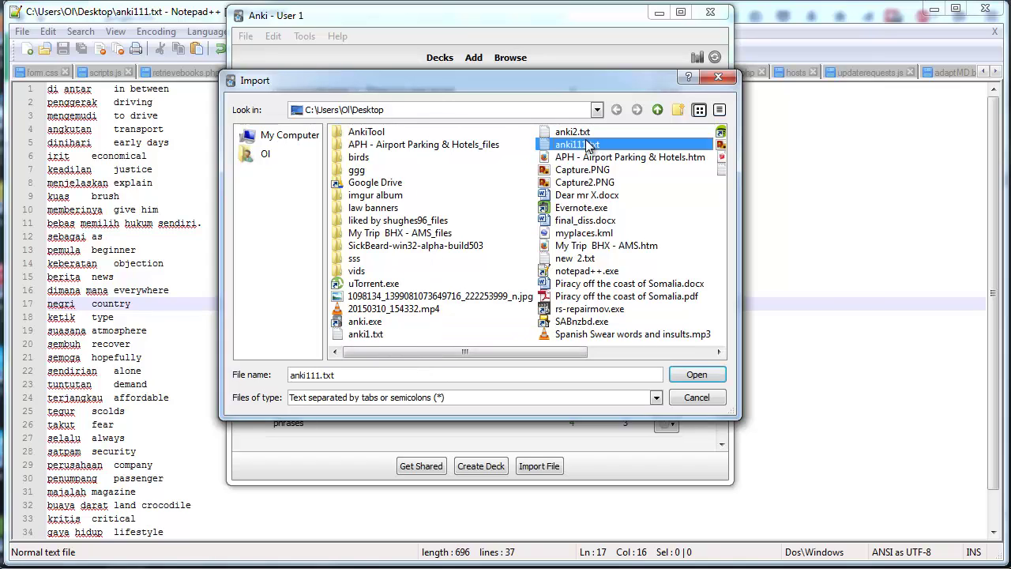
pyautogui.click(698, 376)
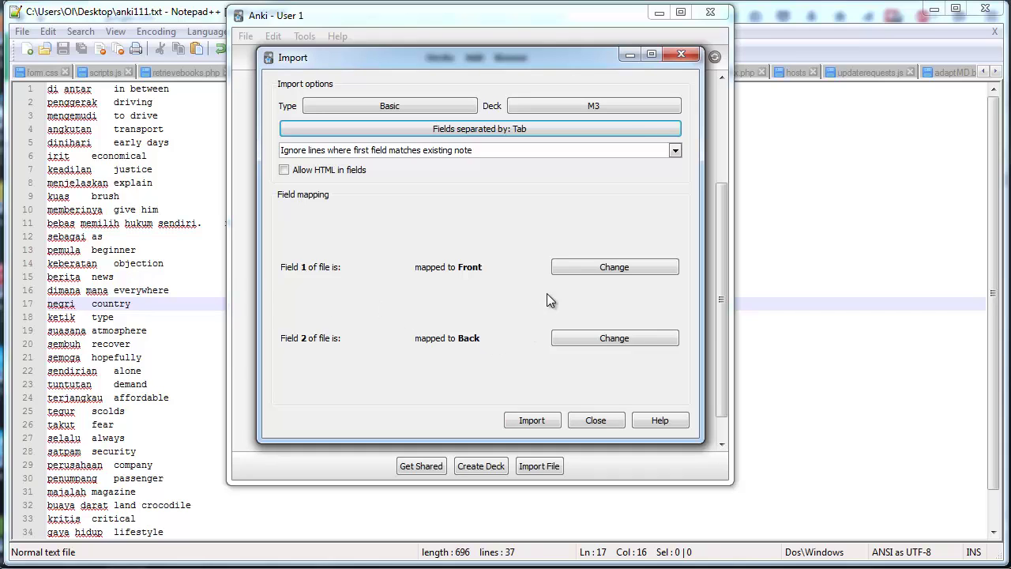
# - Map Field 1 to Back and Field 2 to Front, targeting the Phrasebook deck
pyautogui.click(594, 267)
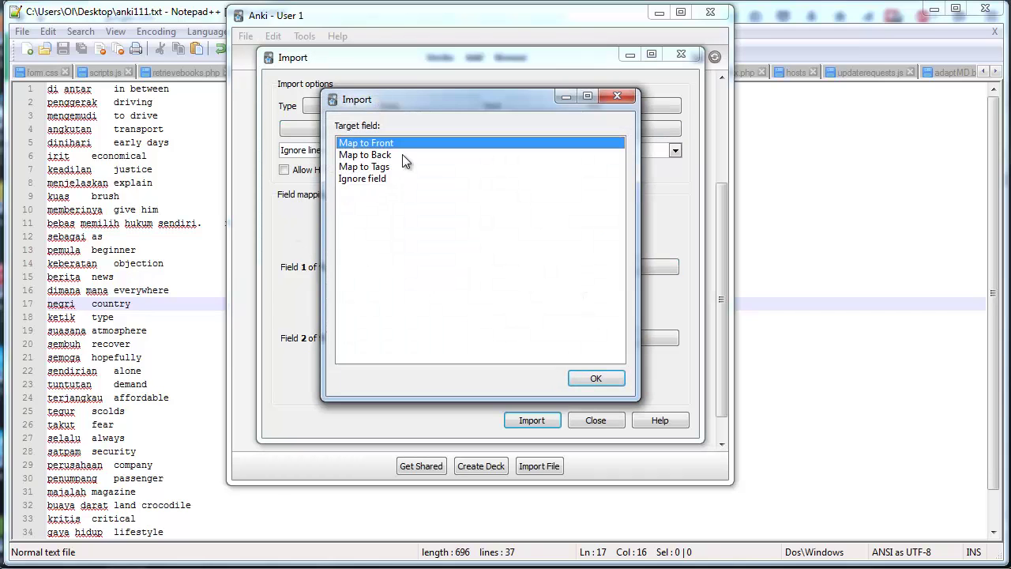
pyautogui.doubleClick(399, 152)
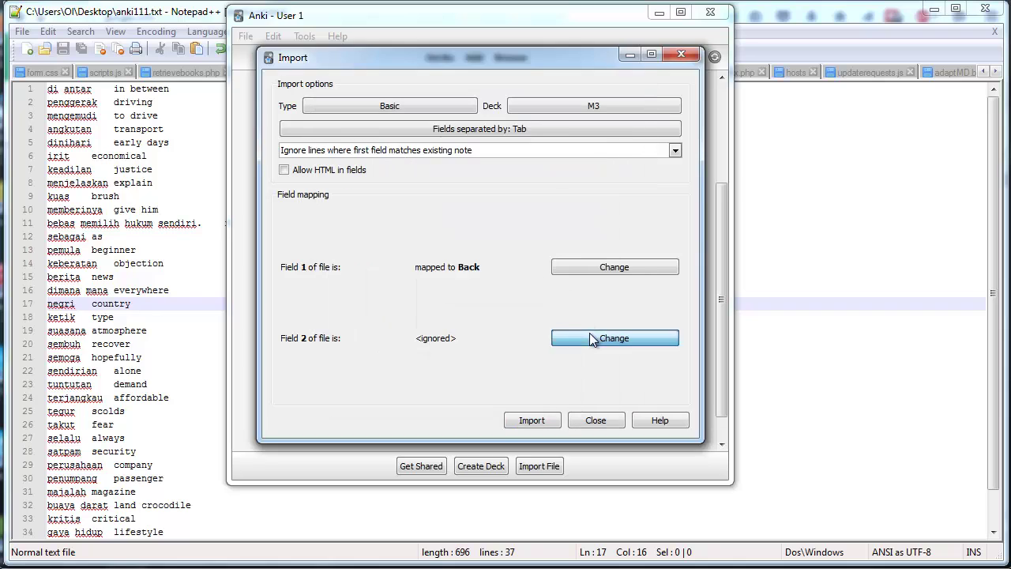
pyautogui.click(594, 338)
pyautogui.doubleClick(393, 145)
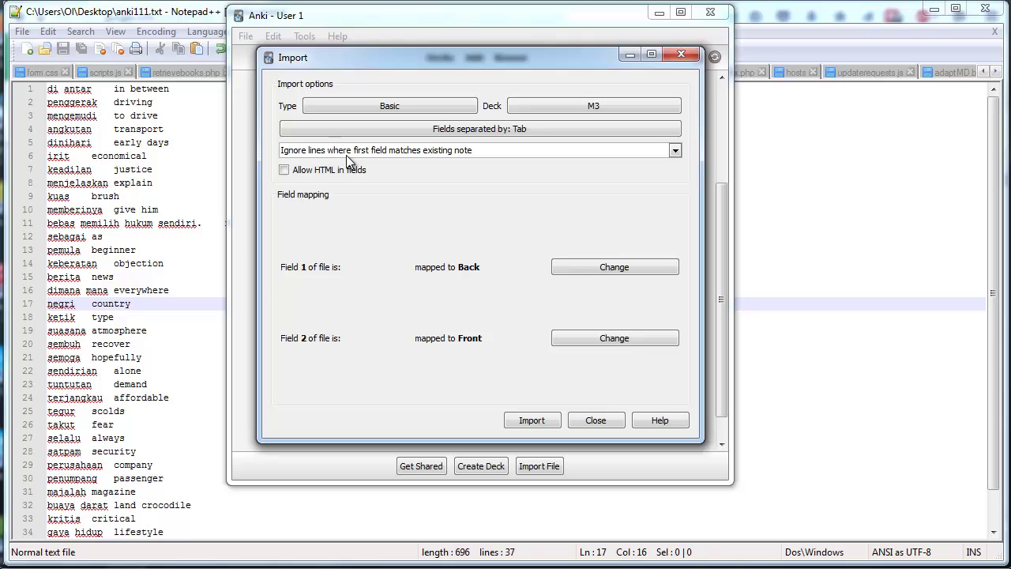
pyautogui.click(579, 104)
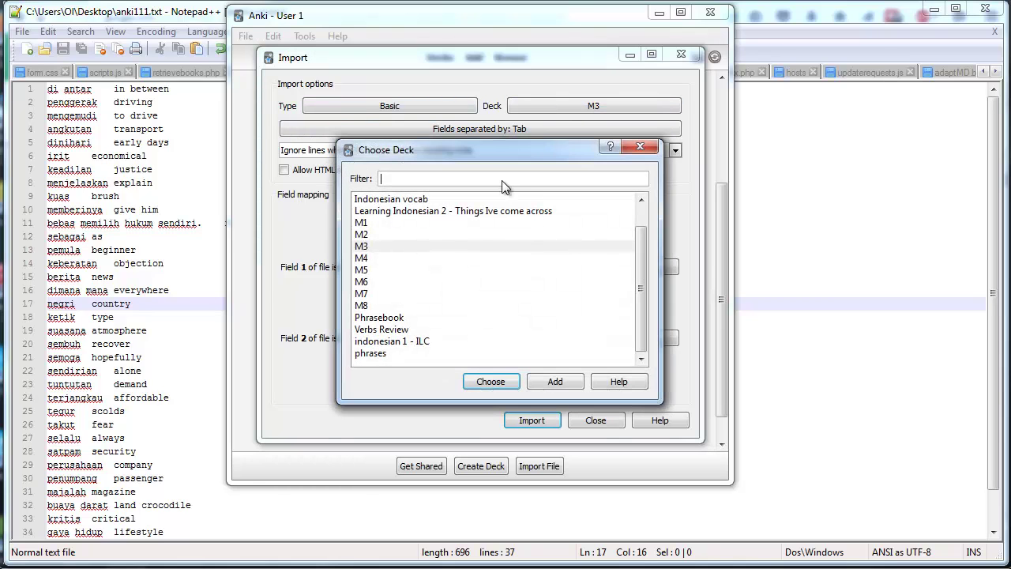
pyautogui.doubleClick(383, 317)
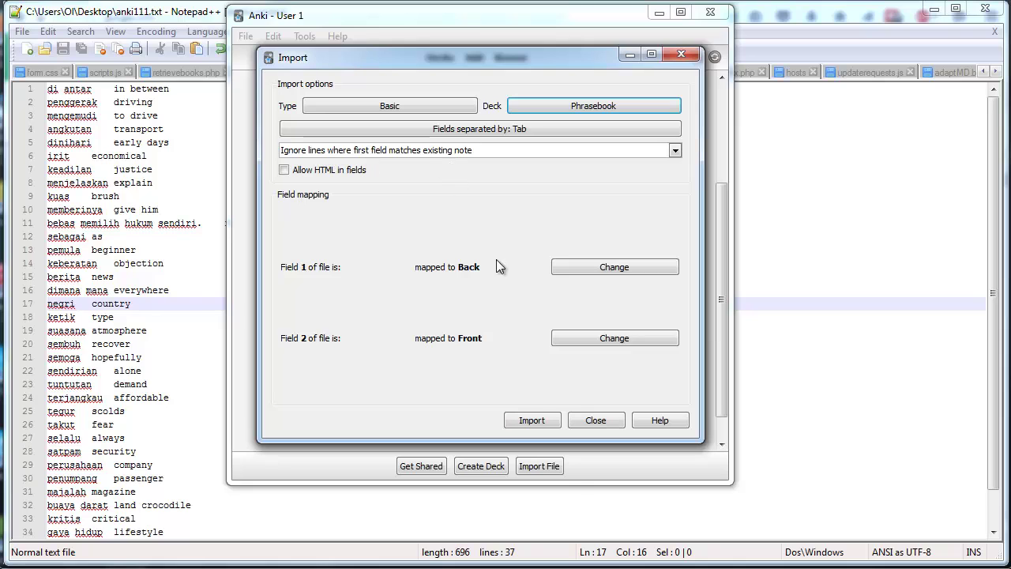
# - Import the word list as 37 notes and confirm the text file also has 37 lines
pyautogui.click(550, 421)
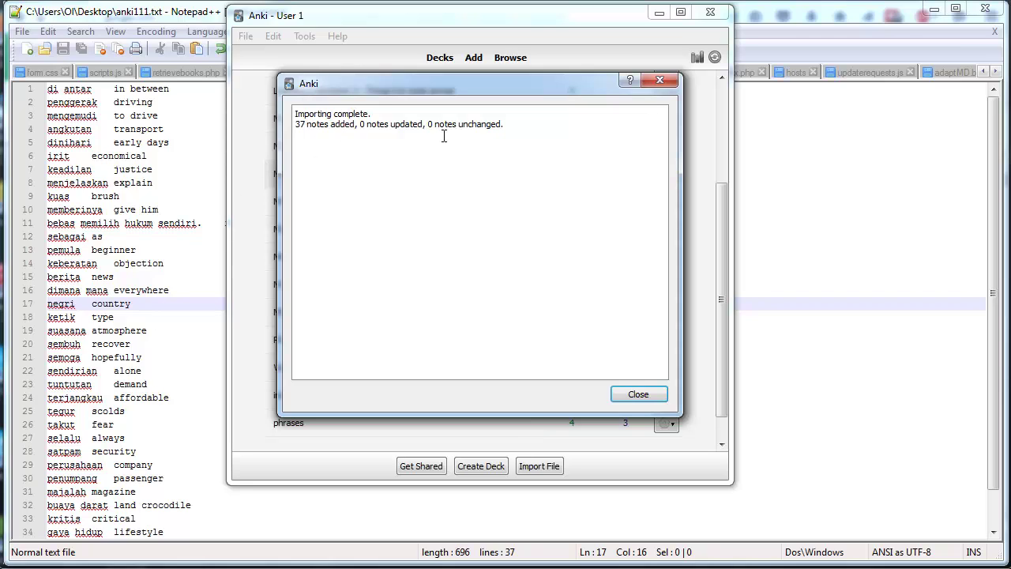
pyautogui.click(634, 398)
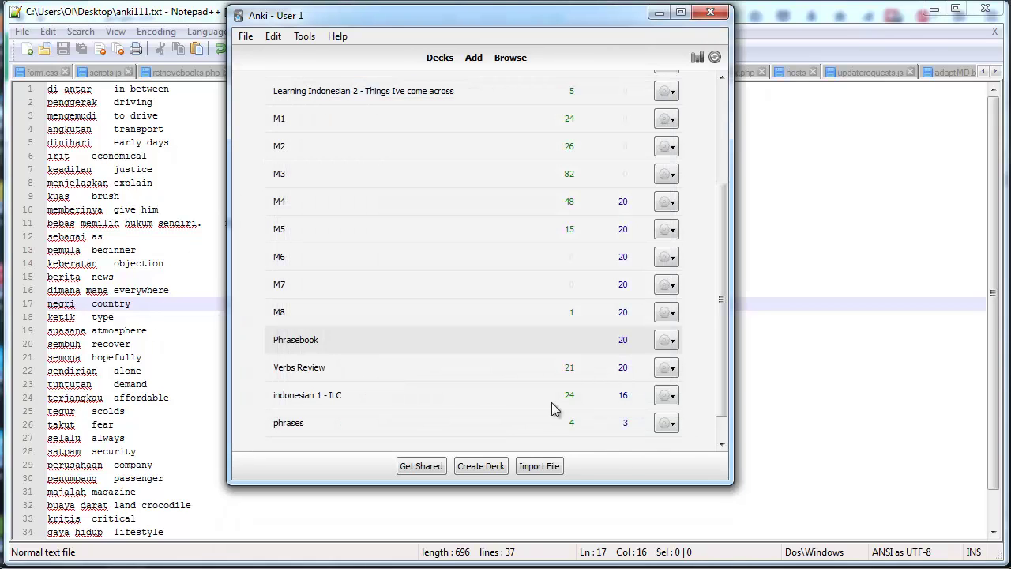
pyautogui.click(97, 490)
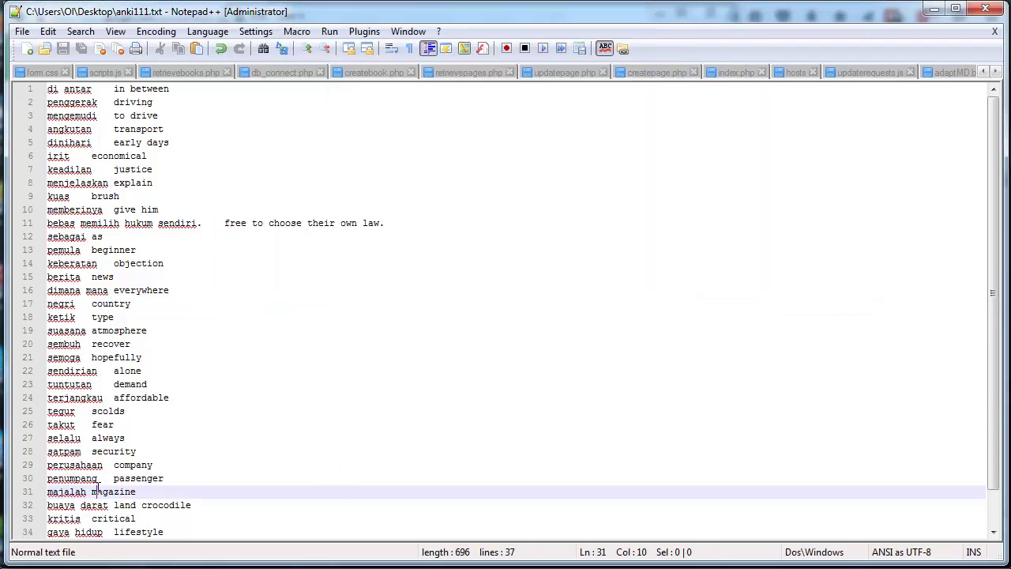
pyautogui.scroll(-1, 101, 505)
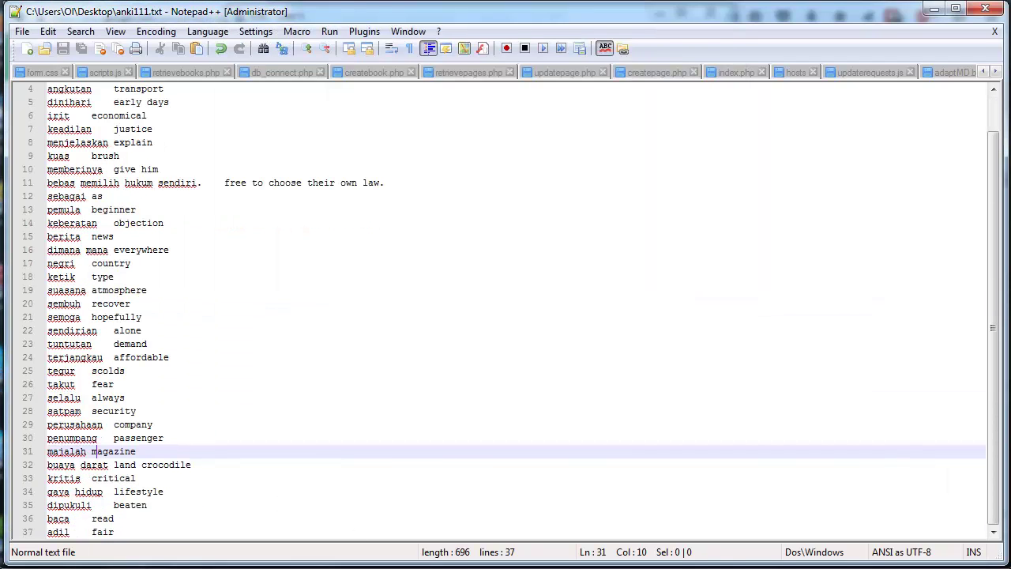
pyautogui.hotkey('alt', 'Tab')
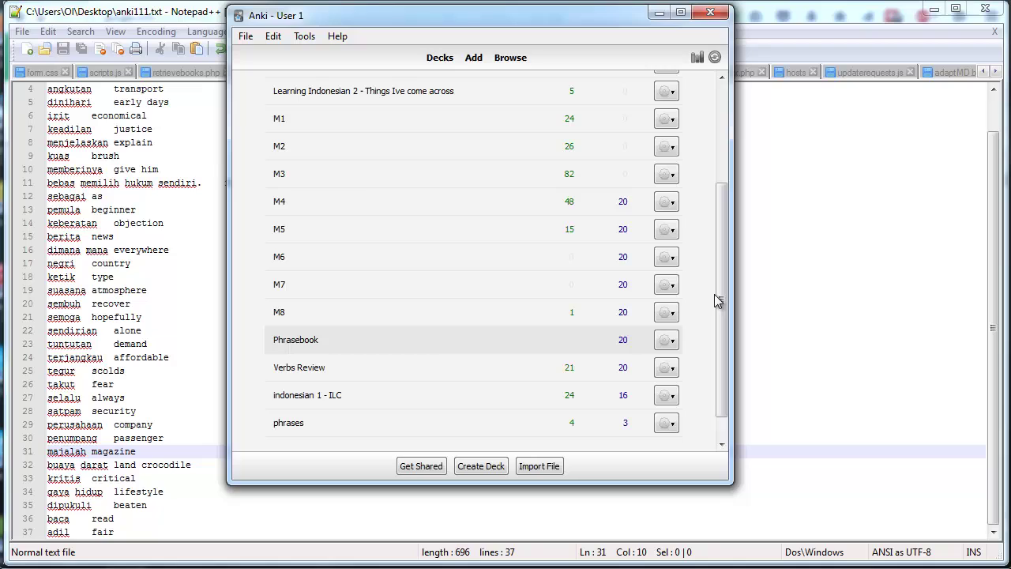
pyautogui.scroll(-1, 724, 318)
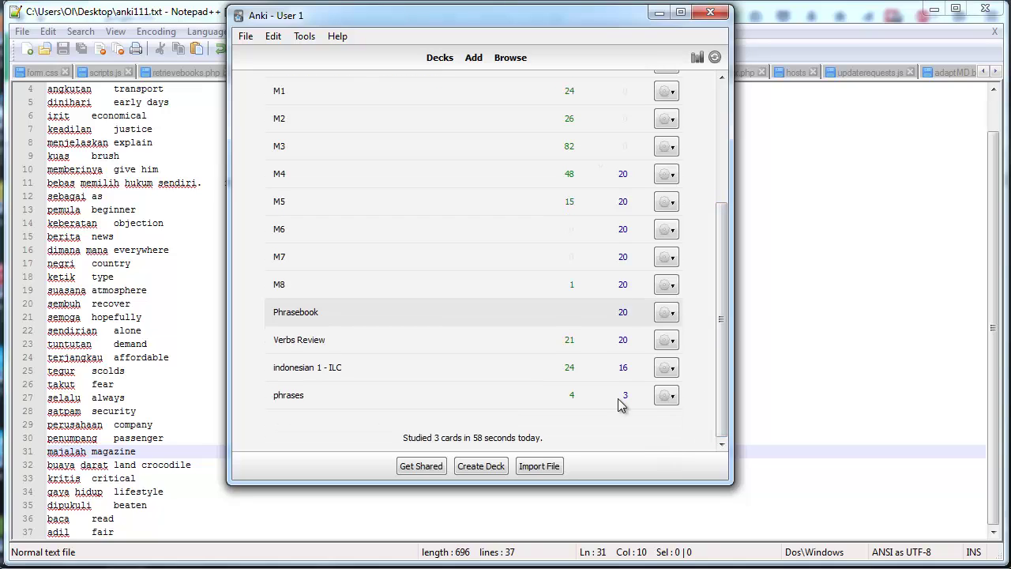
# - Study the first Phrasebook cards, rating one Good and revealing driving's Indonesian answer, then return to Decks
pyautogui.click(298, 312)
pyautogui.click(531, 144)
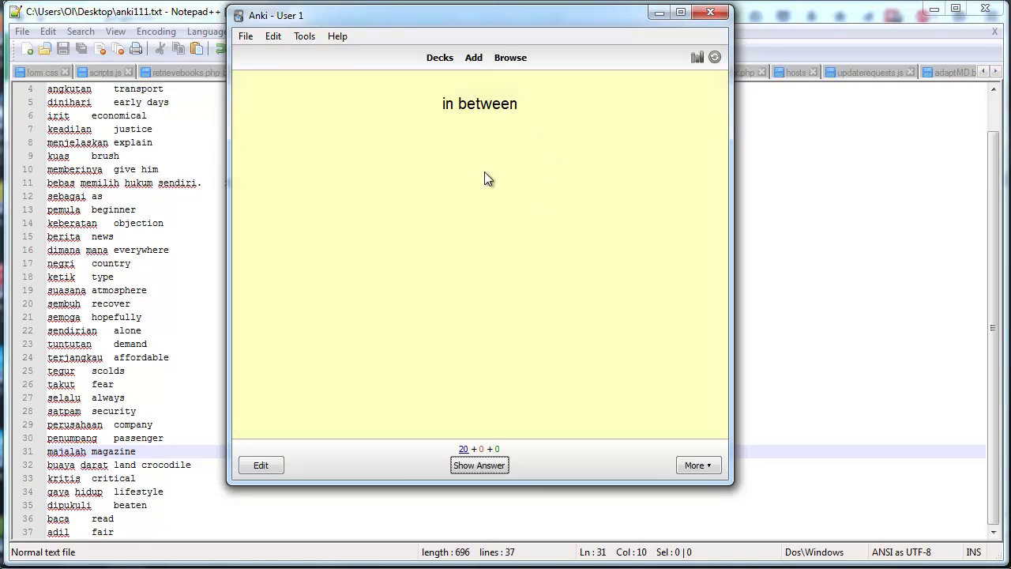
pyautogui.click(487, 471)
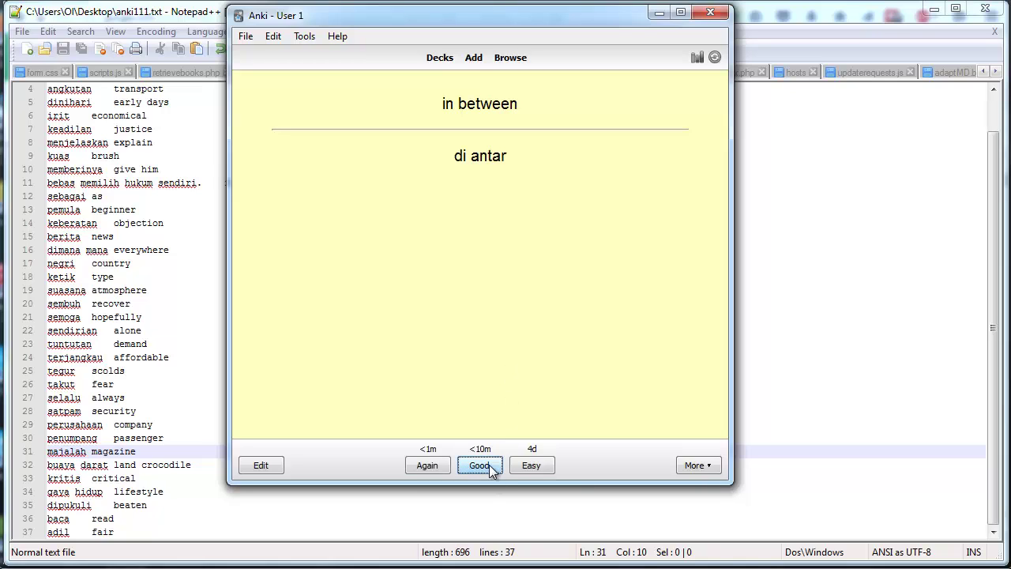
pyautogui.click(491, 467)
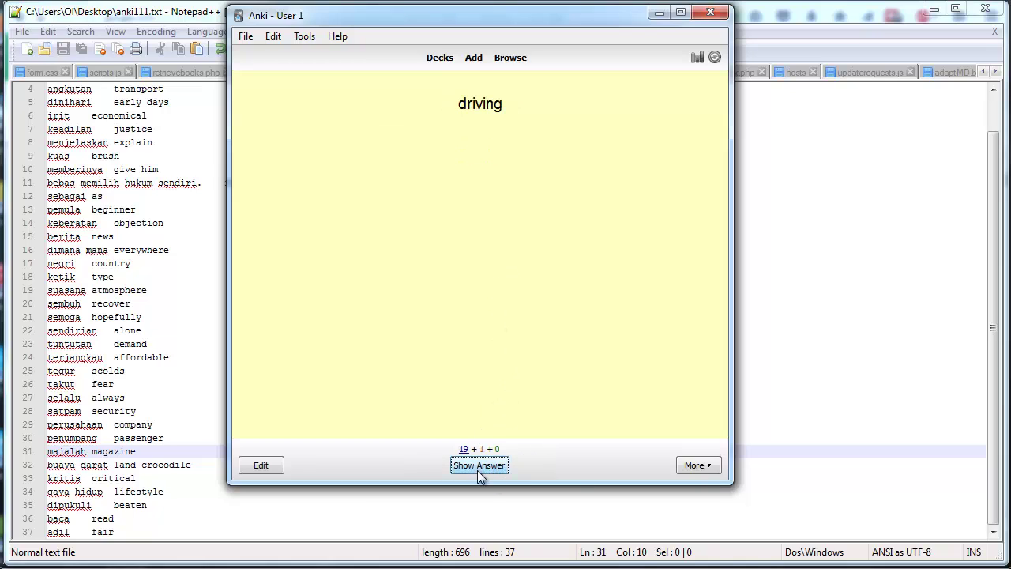
pyautogui.click(478, 468)
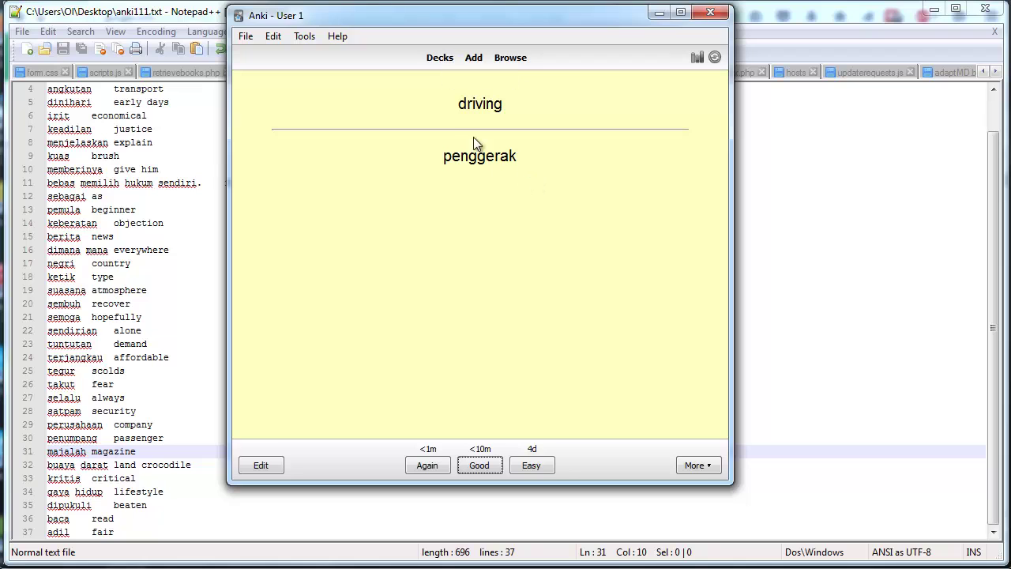
pyautogui.click(440, 57)
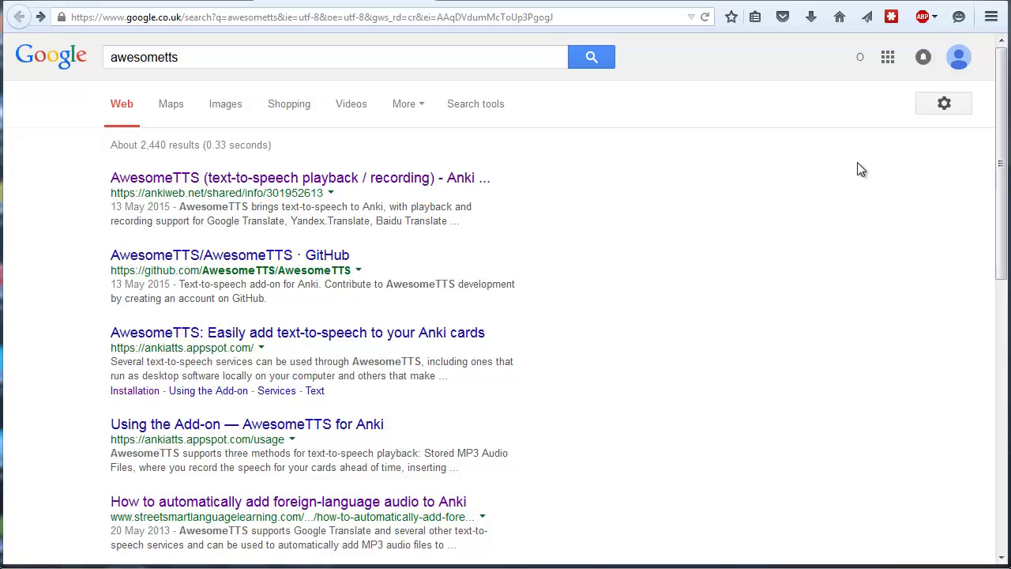
# - Open the AwesomeTTS page on AnkiWeb and select its download code 301952613
pyautogui.click(199, 178)
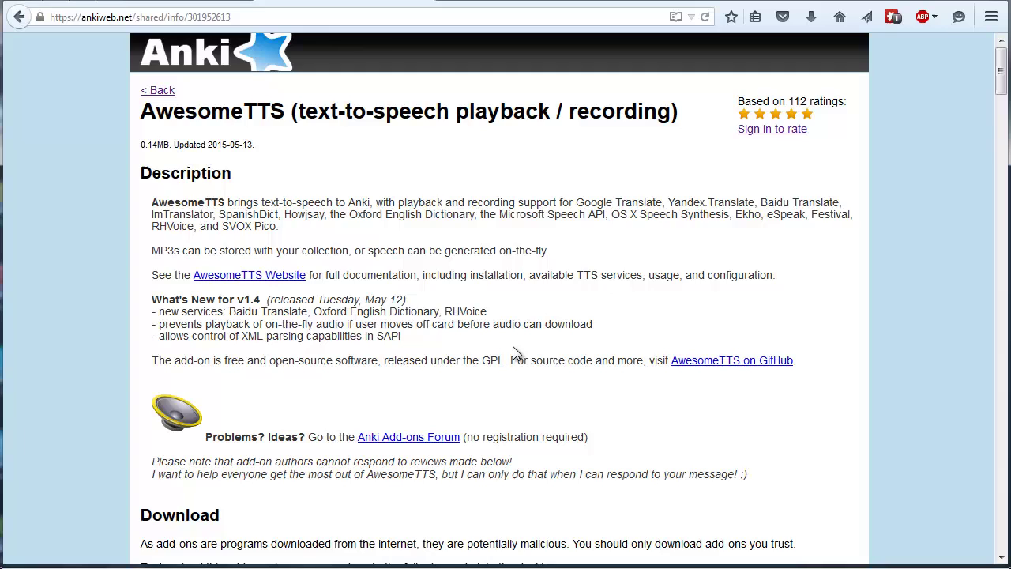
pyautogui.scroll(-3, 514, 347)
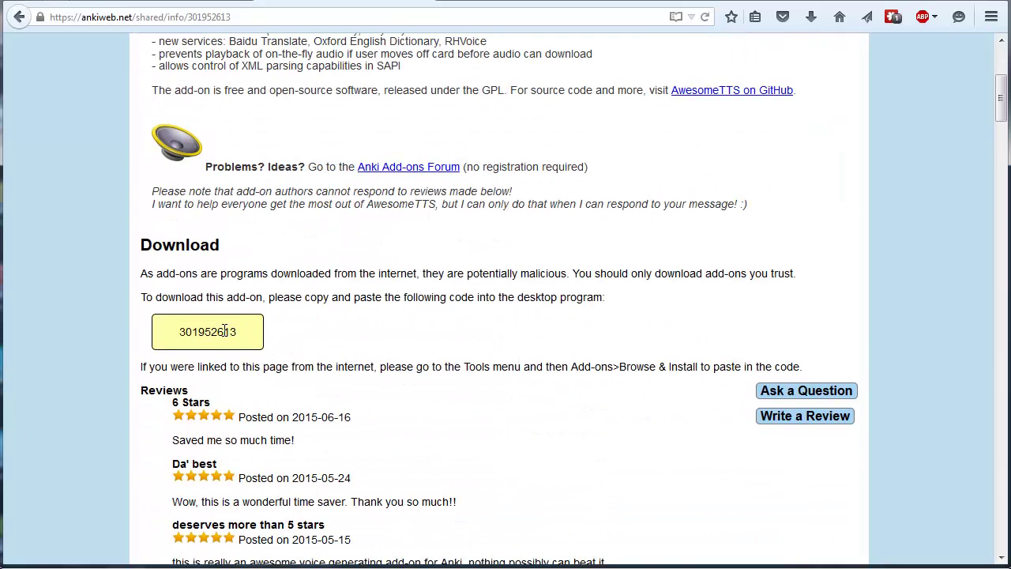
pyautogui.moveTo(180, 333); pyautogui.dragTo(244, 339)
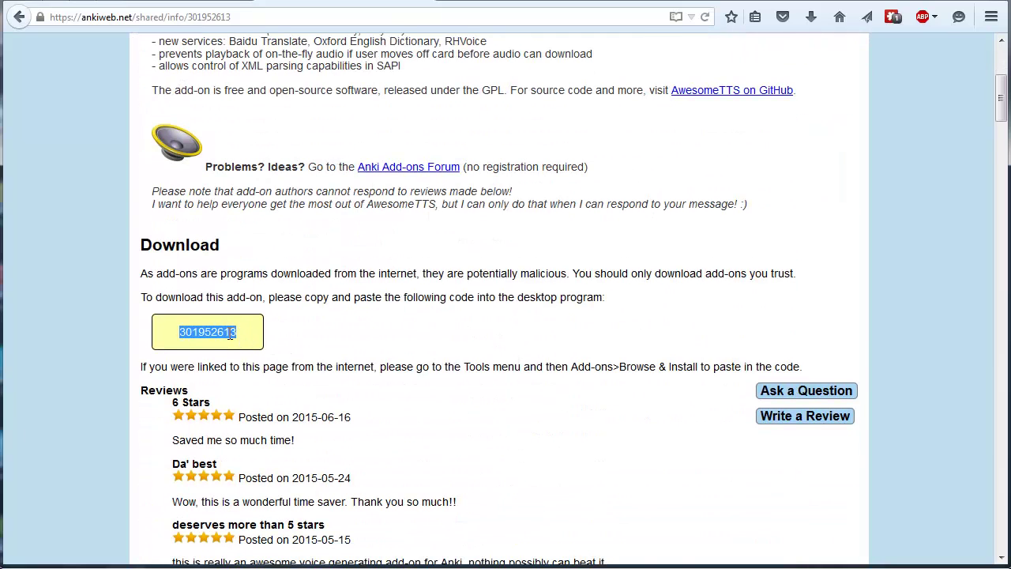
pyautogui.rightClick(257, 335)
pyautogui.click(273, 347)
pyautogui.hotkey('alt', 'Tab')
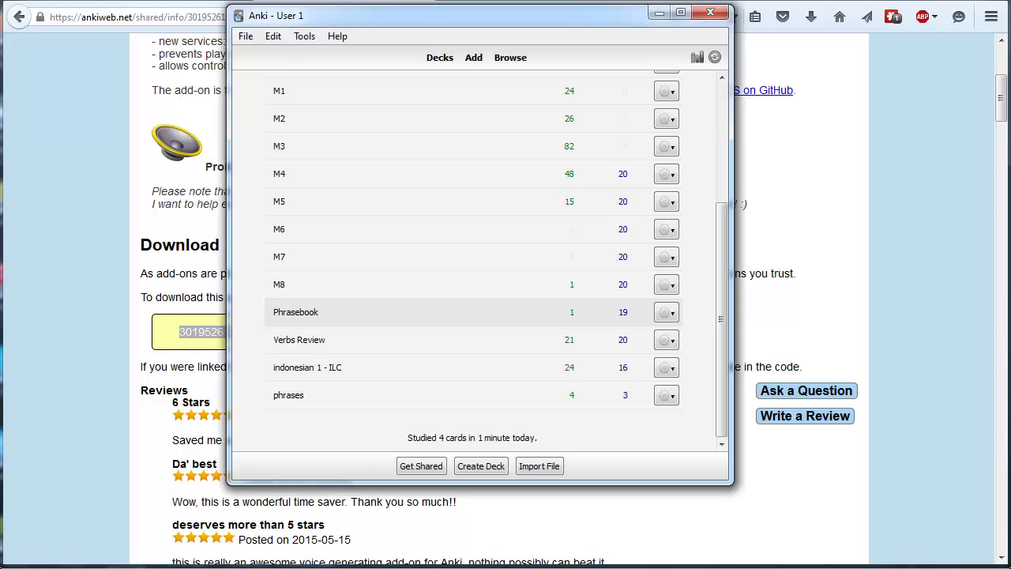
pyautogui.click(303, 37)
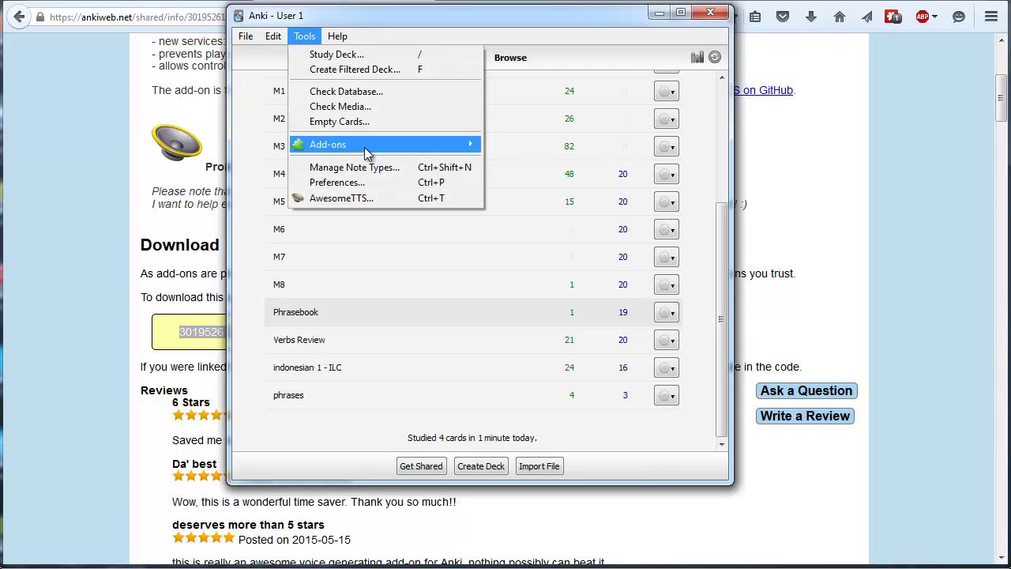
pyautogui.moveTo(366, 150)
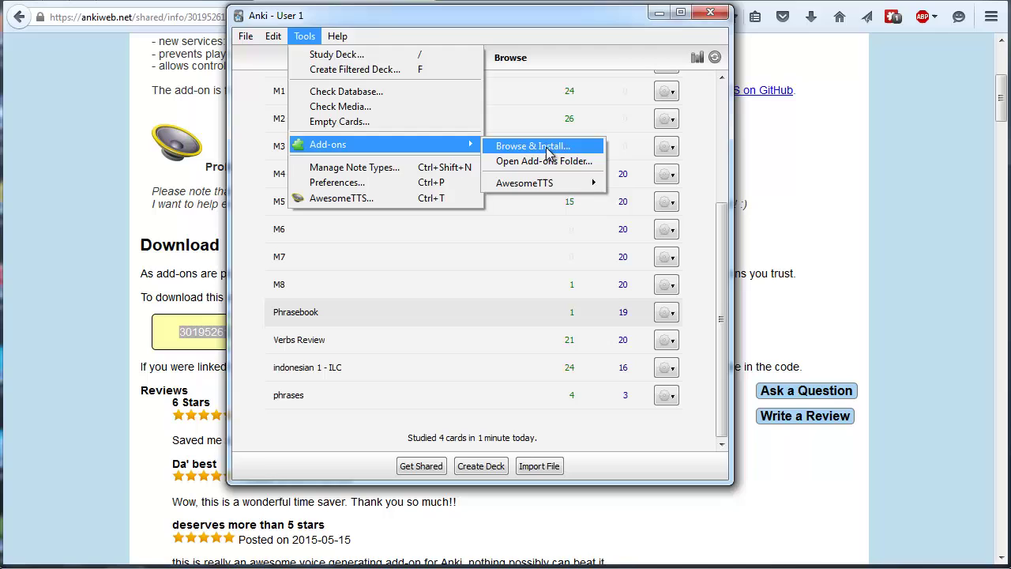
pyautogui.click(546, 148)
pyautogui.rightClick(466, 316)
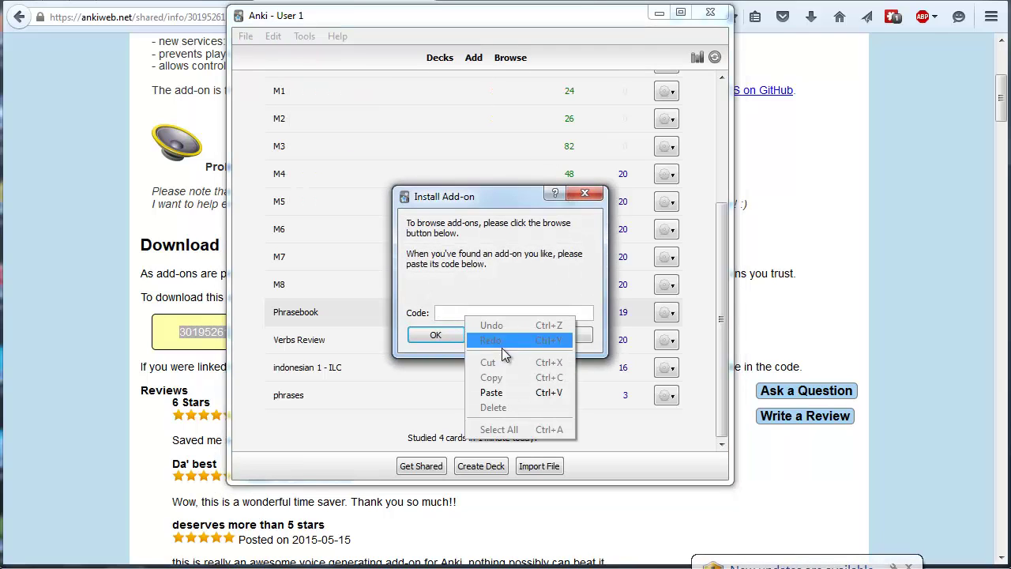
pyautogui.click(504, 393)
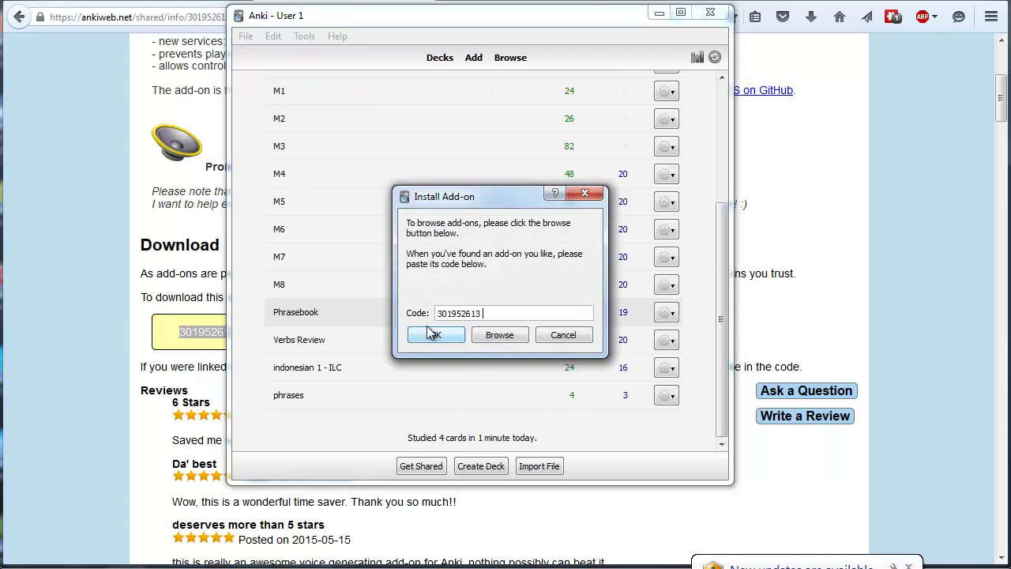
pyautogui.click(584, 338)
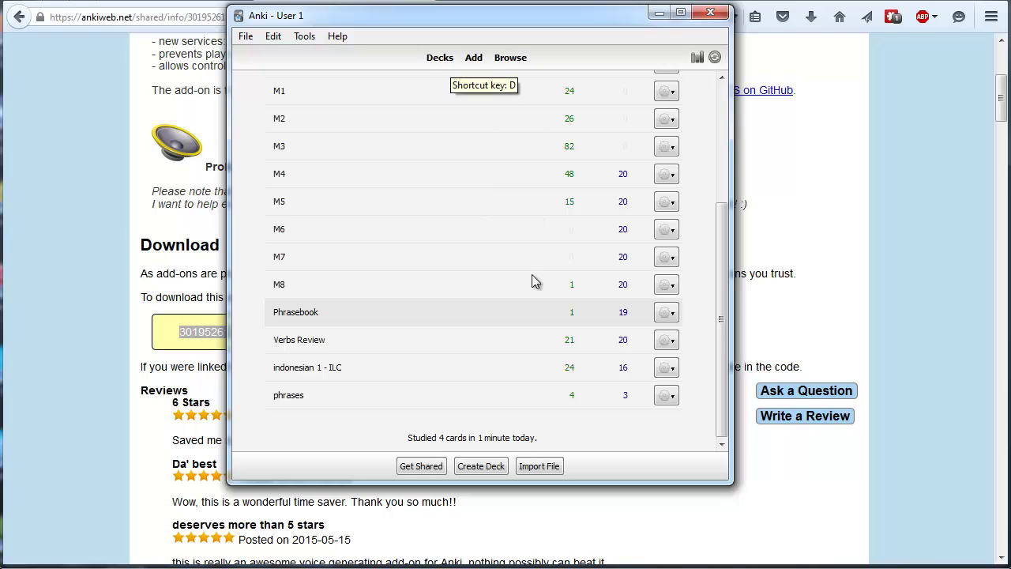
# - Open the card browser, filter to the Phrasebook deck and select all its cards
pyautogui.click(509, 58)
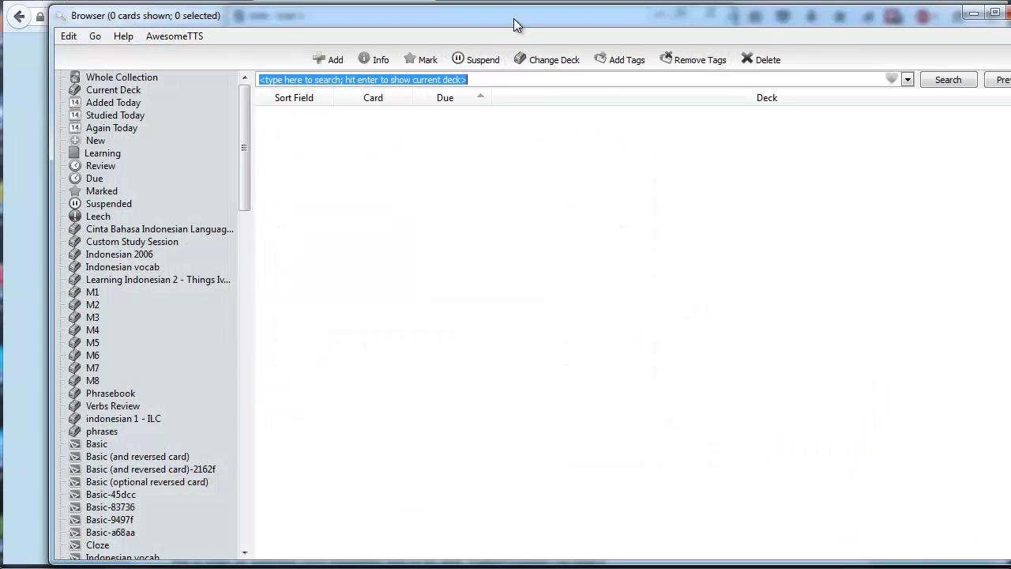
pyautogui.moveTo(513, 24); pyautogui.dragTo(461, 5)
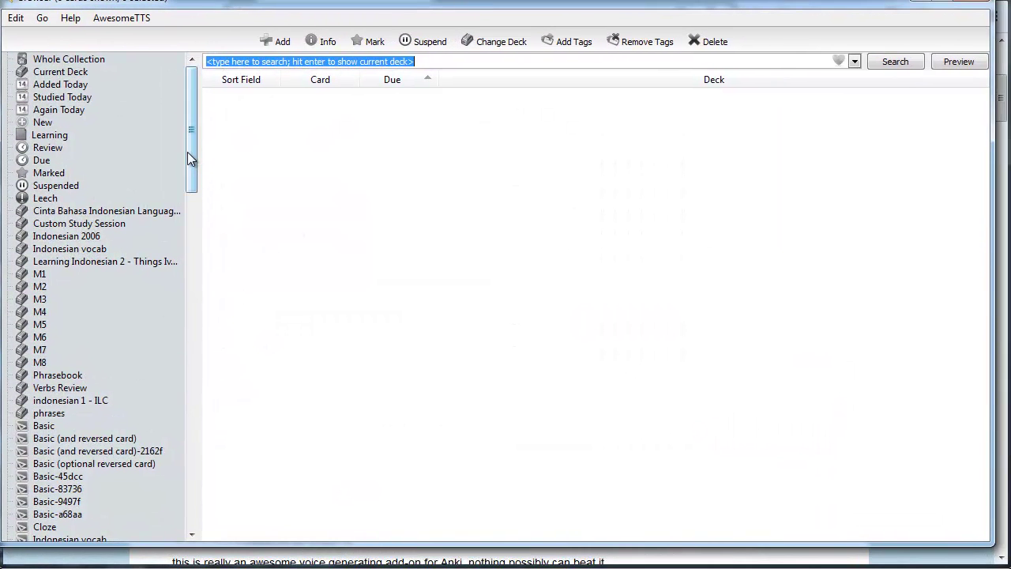
pyautogui.moveTo(188, 153); pyautogui.dragTo(198, 194)
pyautogui.click(59, 211)
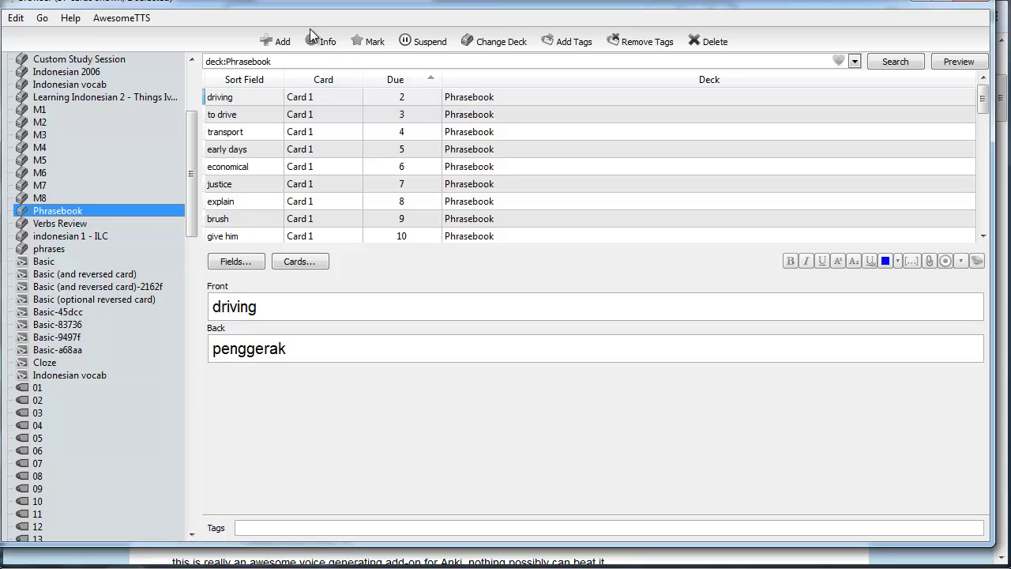
pyautogui.click(225, 114)
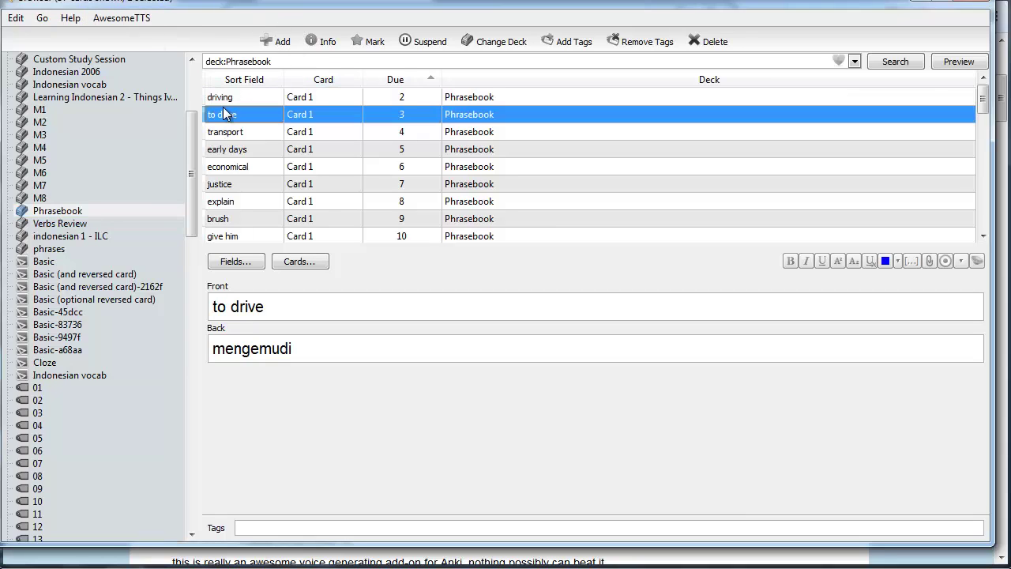
pyautogui.hotkey('ctrl', 'a')
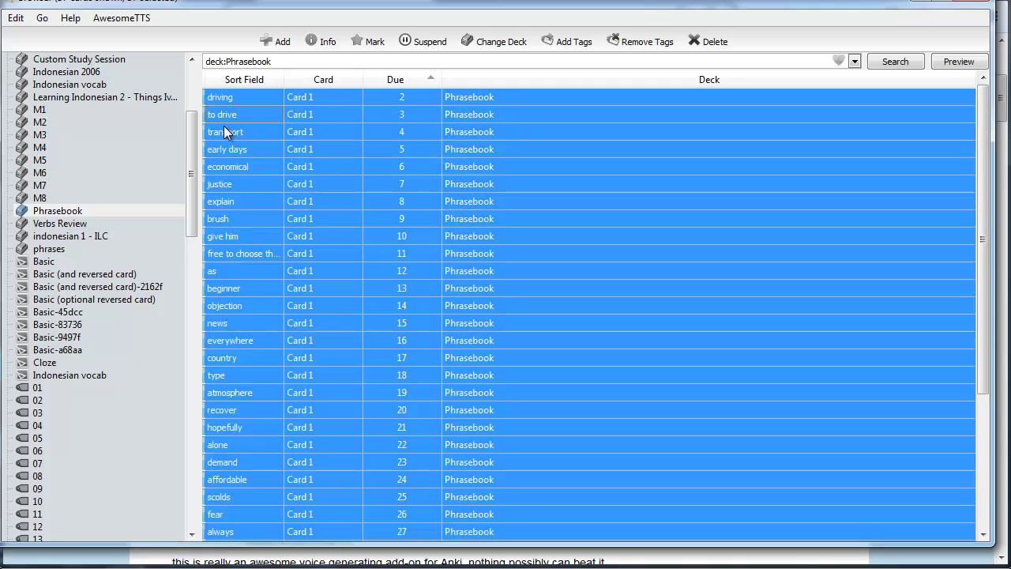
# - Start AwesomeTTS Add Audio to Selected with Google Translate and the Indonesian (id) voice
pyautogui.click(110, 23)
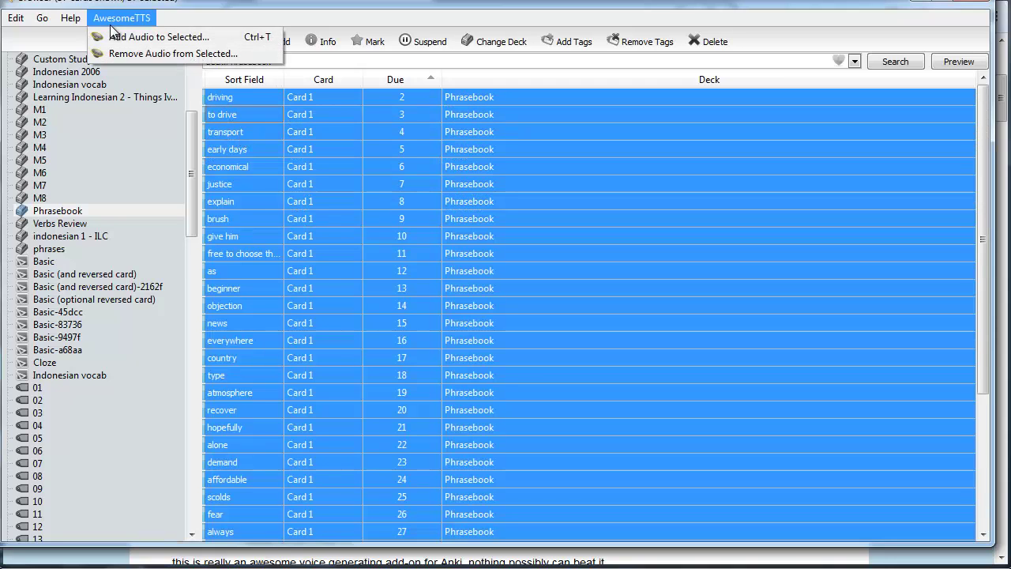
pyautogui.click(183, 39)
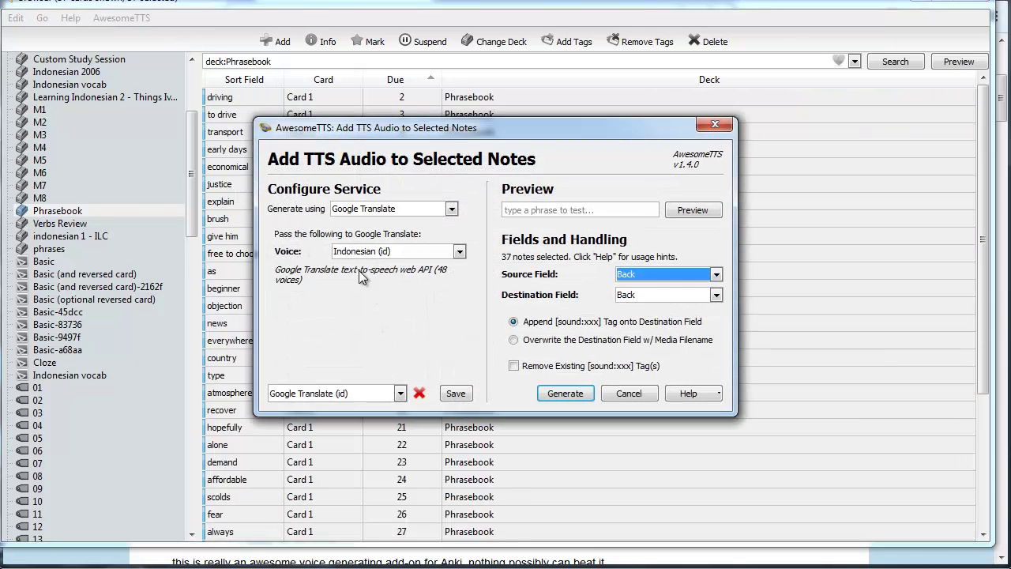
pyautogui.click(356, 211)
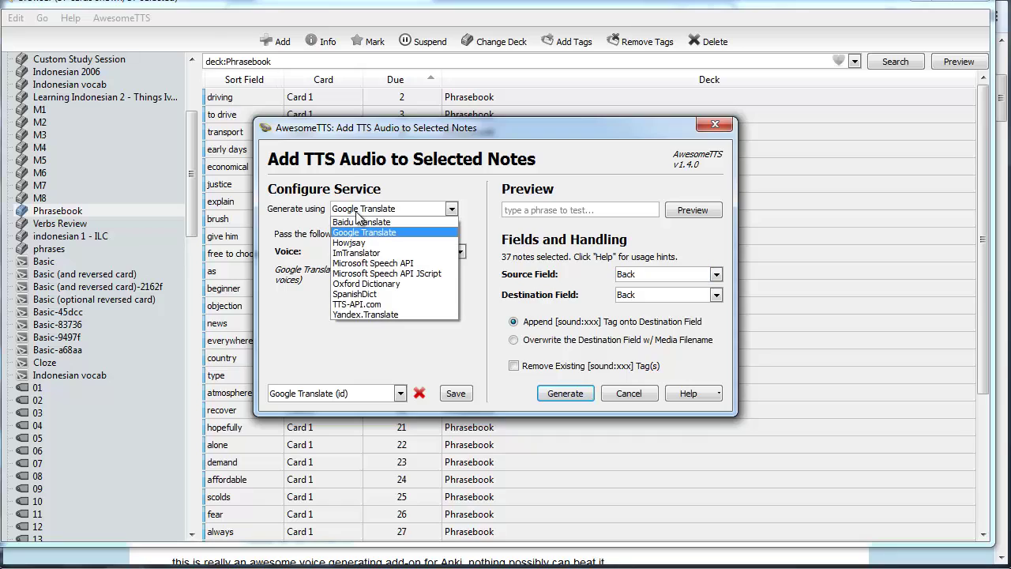
pyautogui.click(412, 233)
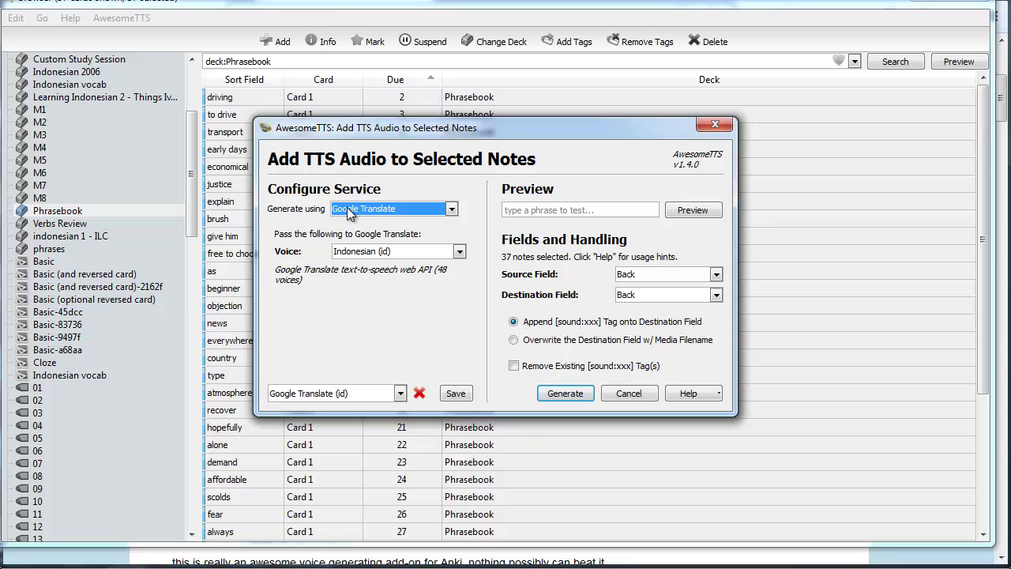
pyautogui.click(385, 251)
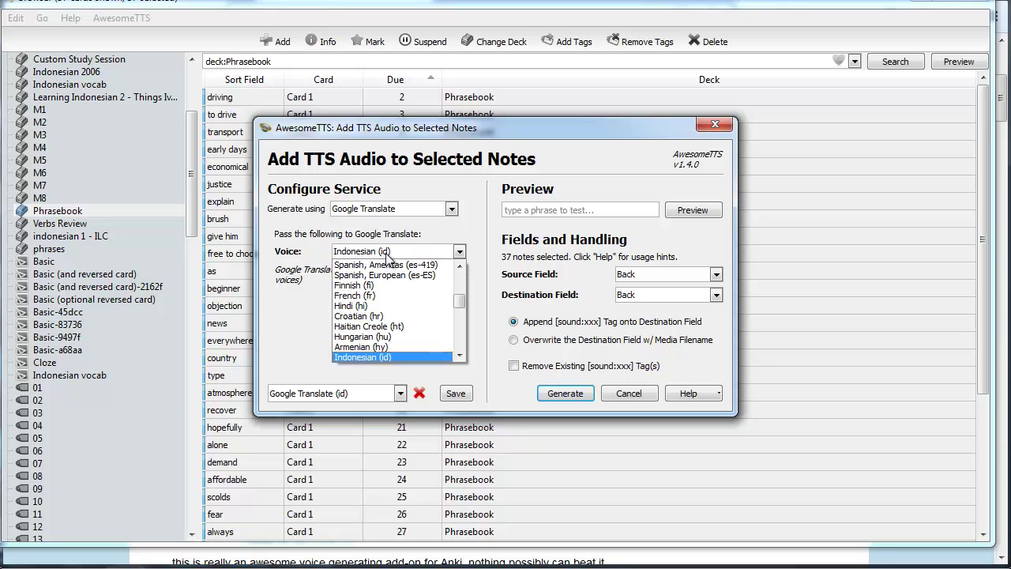
pyautogui.click(386, 252)
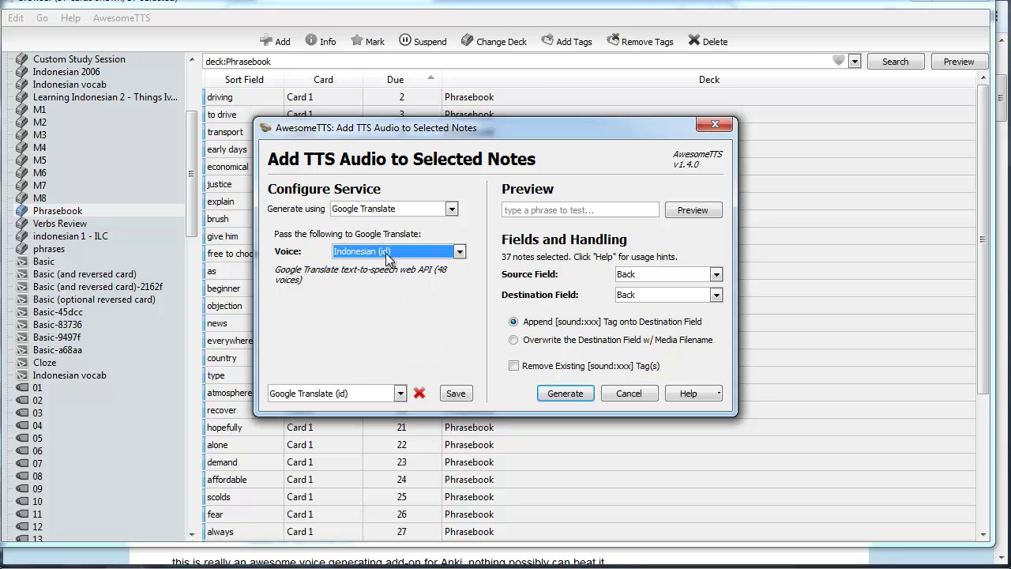
# - Preview the test phrase 'bebek' and generate audio for all 37 notes
pyautogui.click(612, 203)
pyautogui.write('bebek')
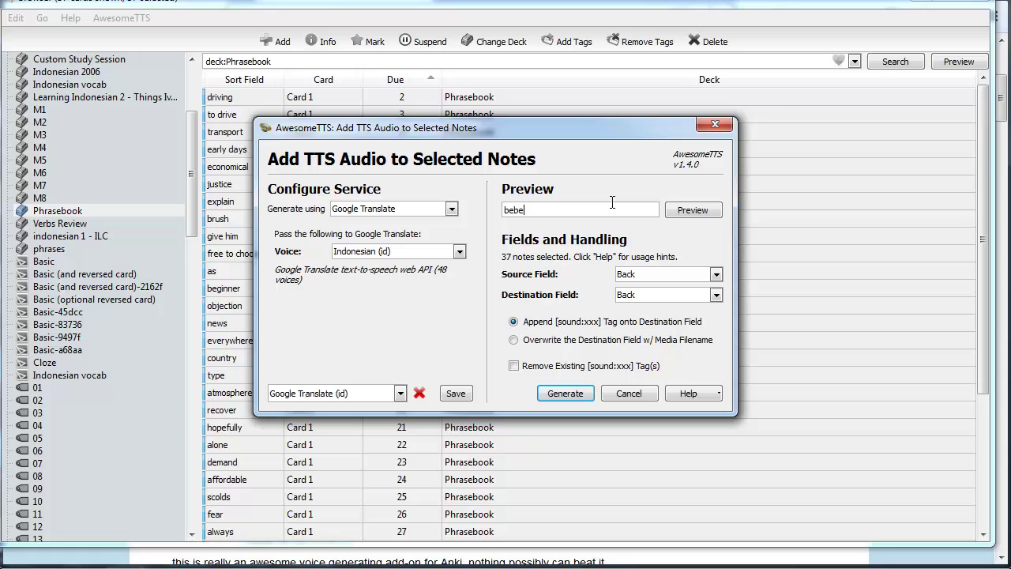
pyautogui.click(691, 212)
pyautogui.click(576, 400)
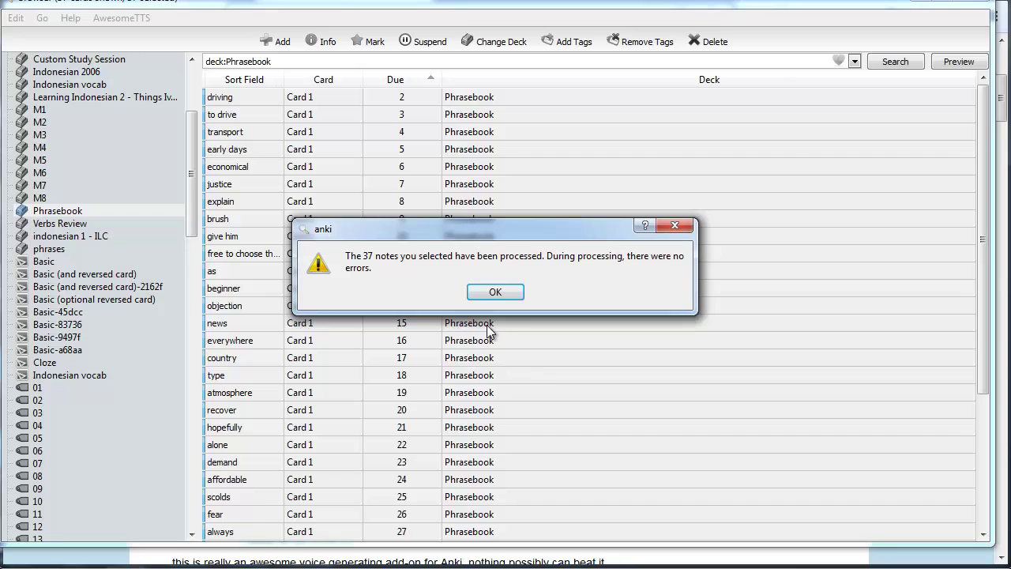
# - Check the early days and justice notes' Back fields for the appended .mp3 sound tag
pyautogui.click(495, 292)
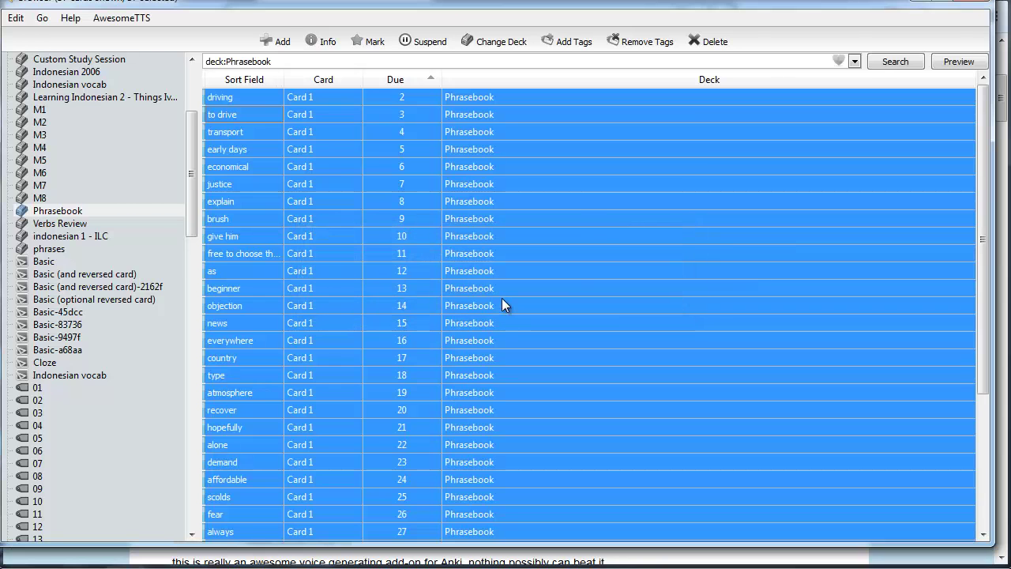
pyautogui.click(344, 154)
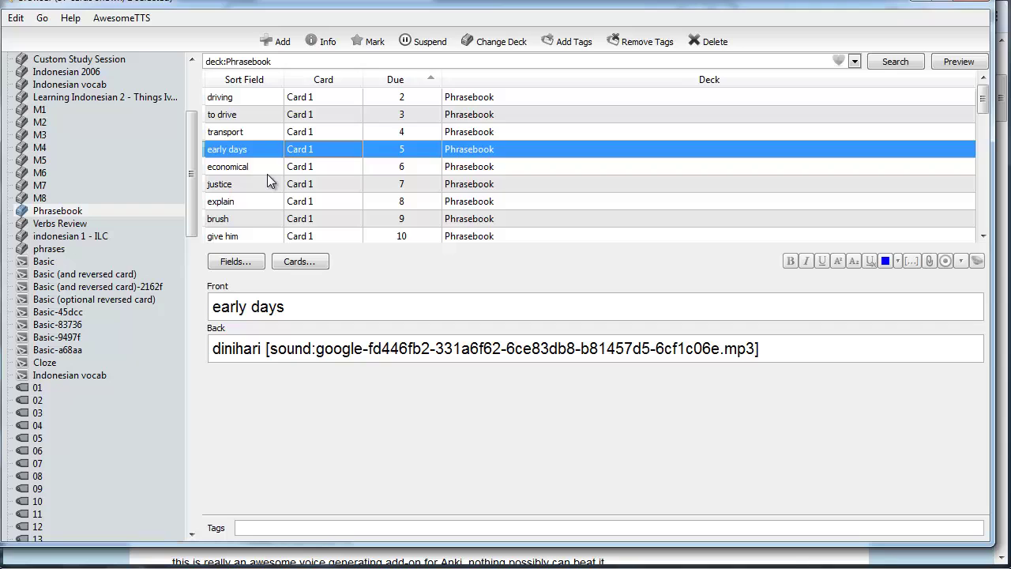
pyautogui.click(267, 183)
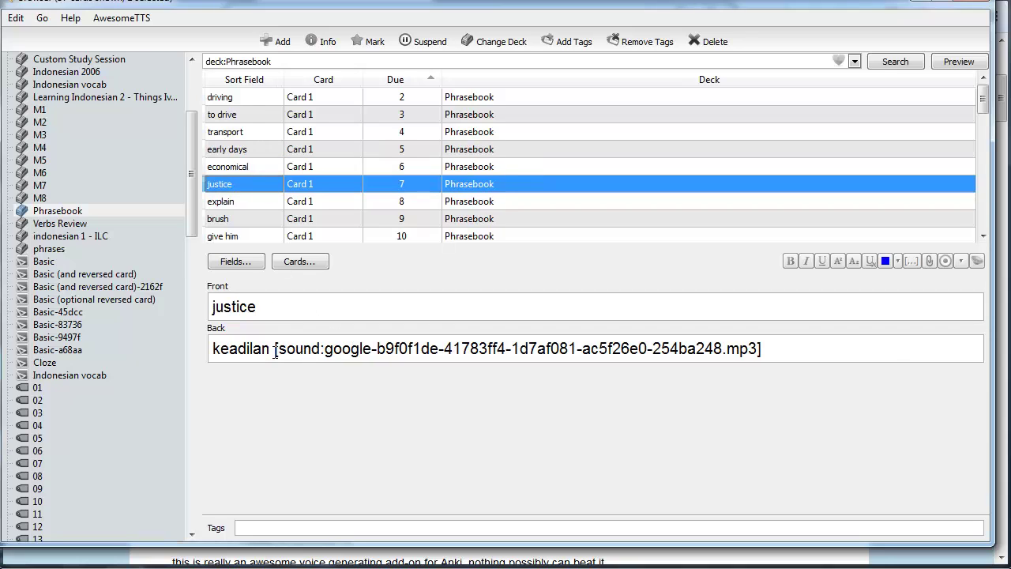
pyautogui.moveTo(280, 352); pyautogui.dragTo(894, 352)
pyautogui.click(894, 353)
pyautogui.moveTo(761, 348); pyautogui.dragTo(274, 350)
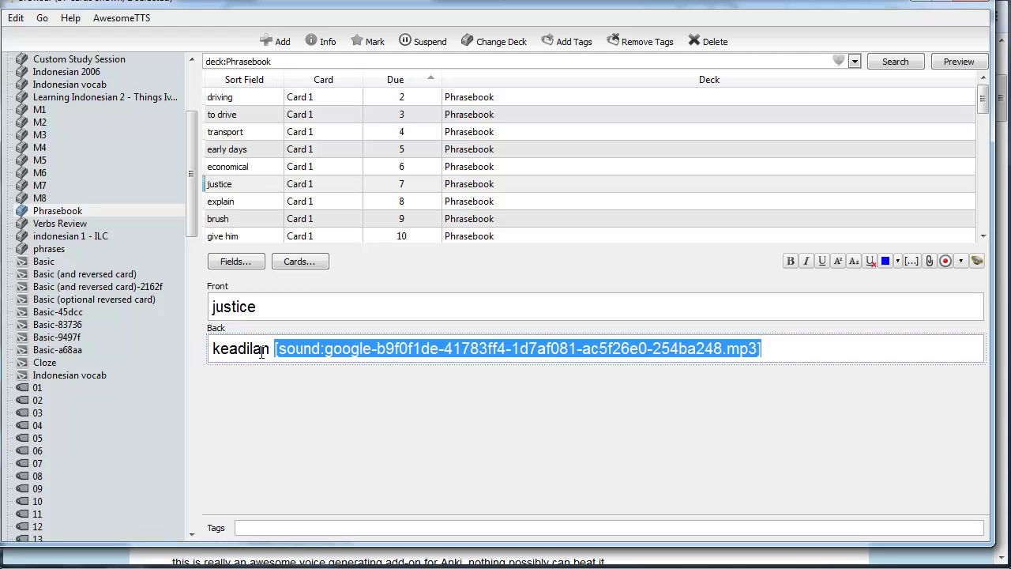
pyautogui.click(261, 353)
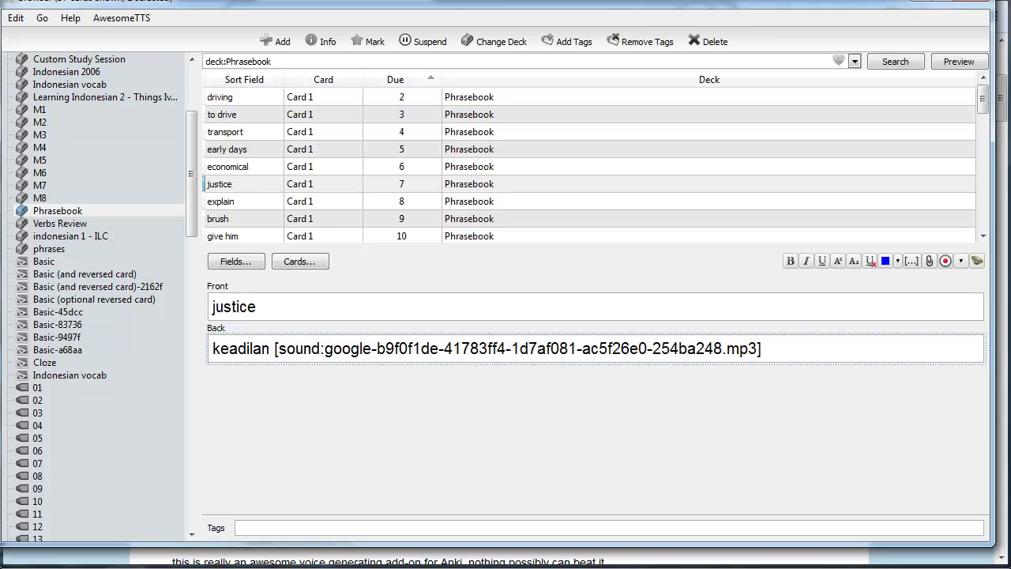
# - Close the card browser and start studying the Phrasebook deck
pyautogui.click(977, 3)
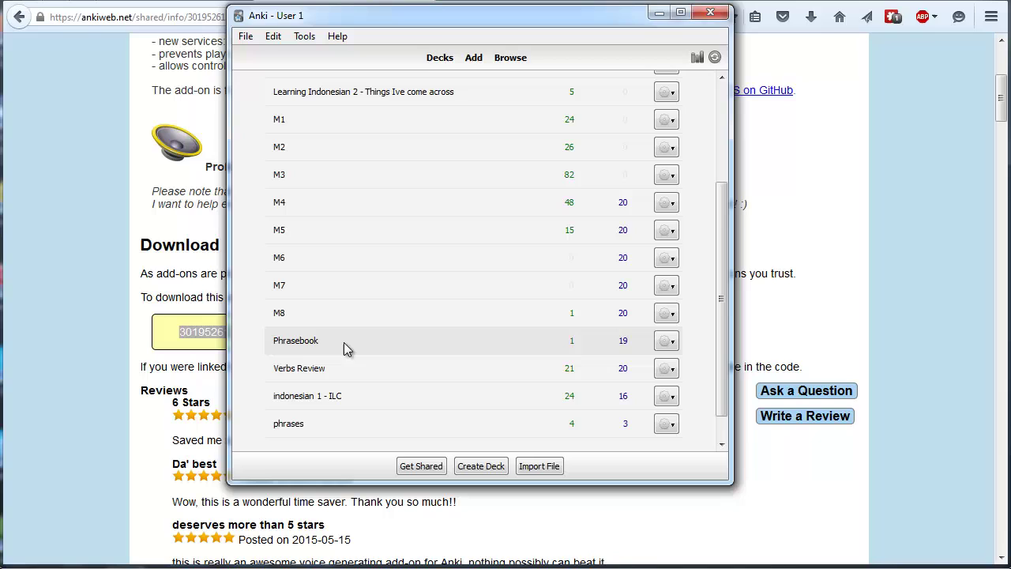
pyautogui.click(293, 343)
pyautogui.click(542, 143)
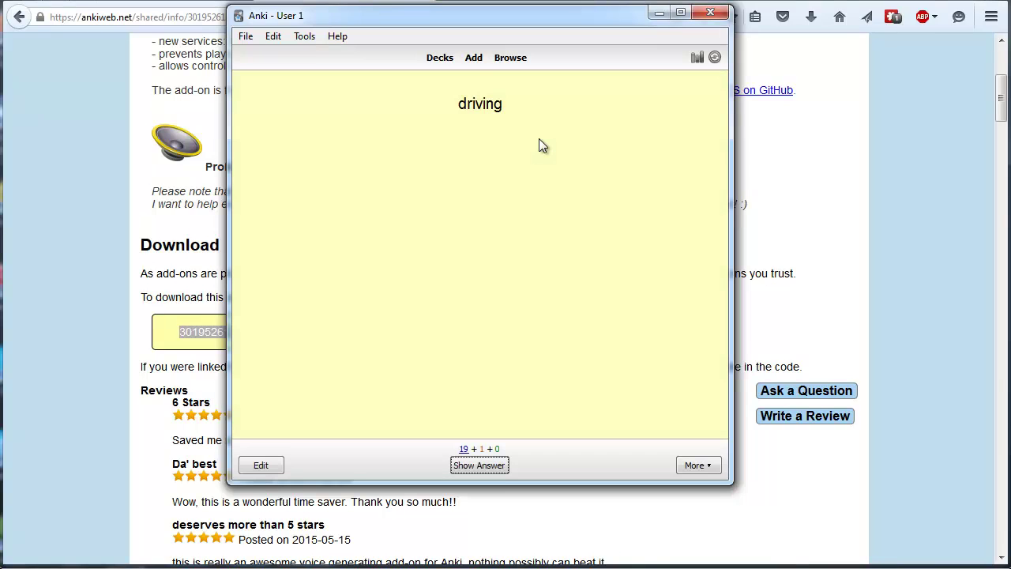
# - Grade driving, to drive and transport as Good, then reveal the early days answer
pyautogui.click(483, 467)
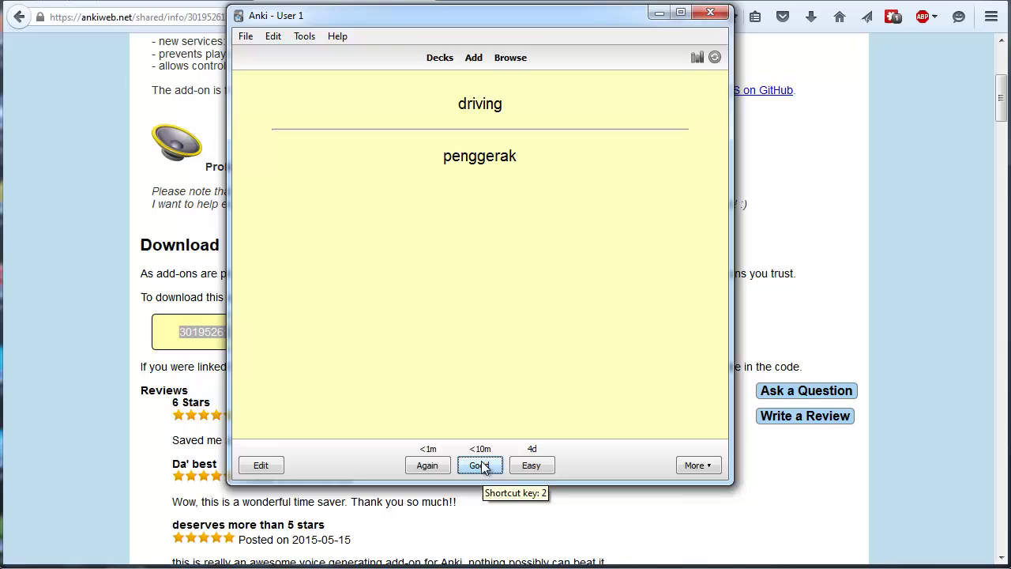
pyautogui.click(475, 468)
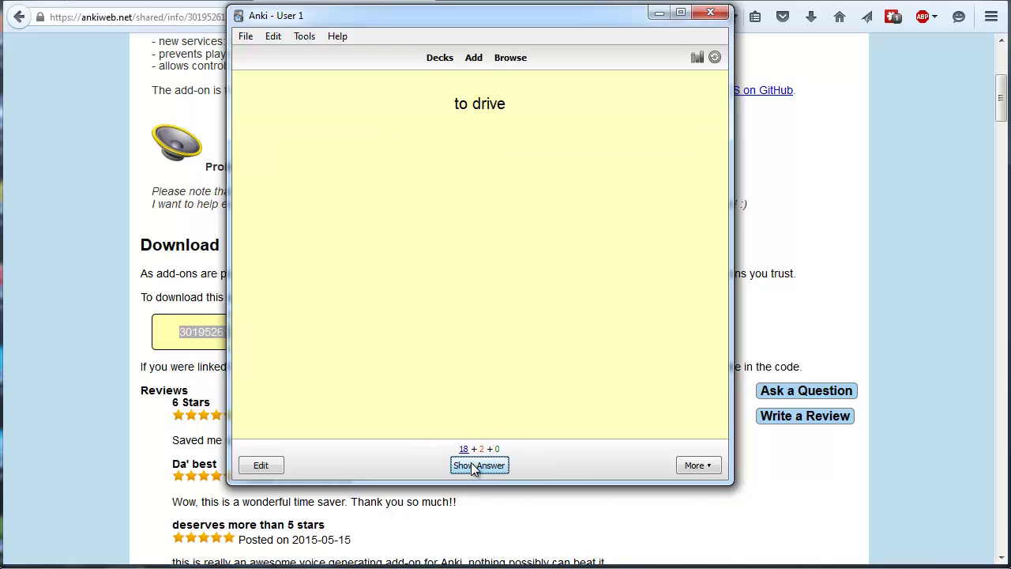
pyautogui.click(475, 467)
pyautogui.click(479, 467)
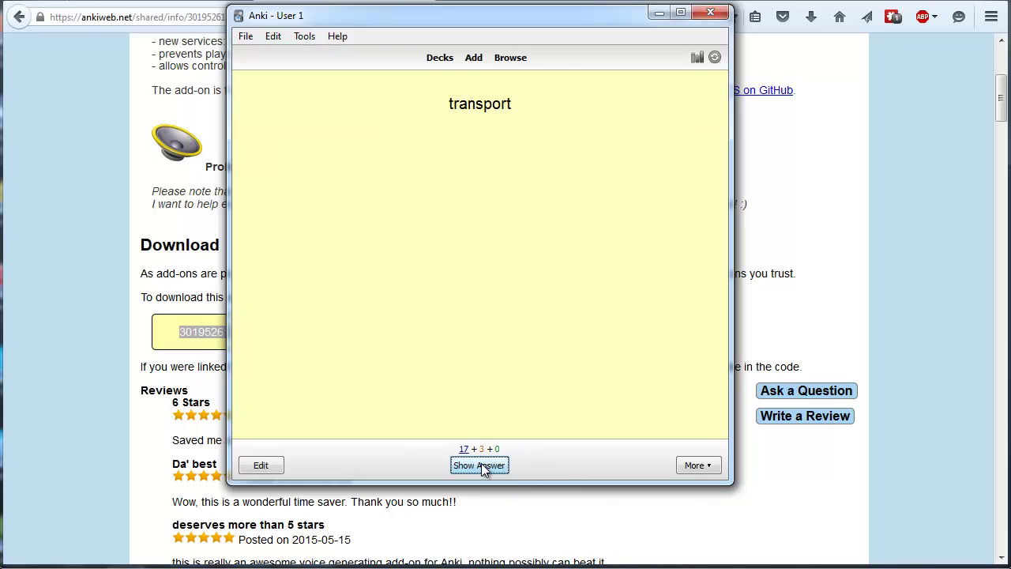
pyautogui.click(481, 468)
pyautogui.click(480, 468)
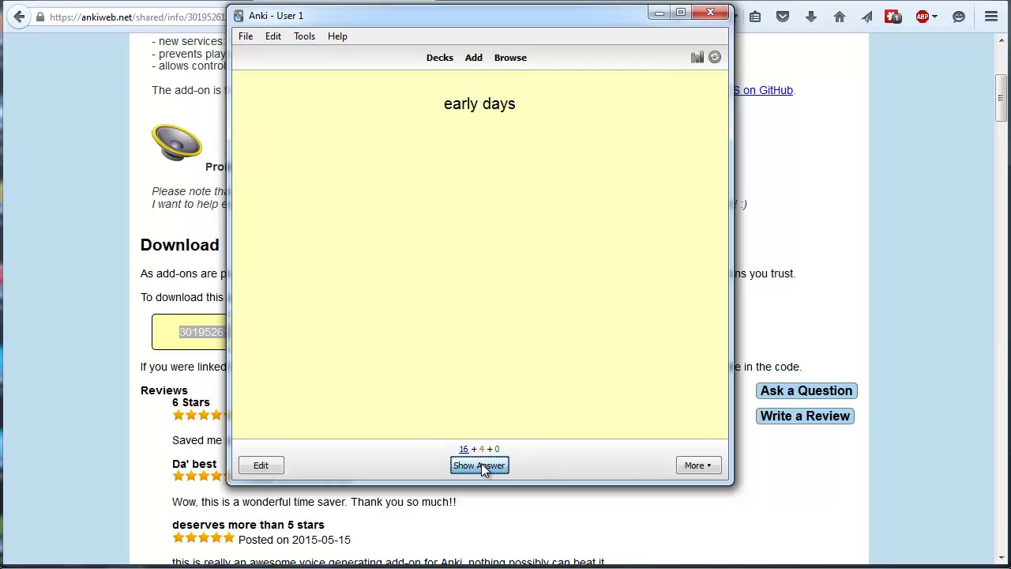
pyautogui.click(480, 468)
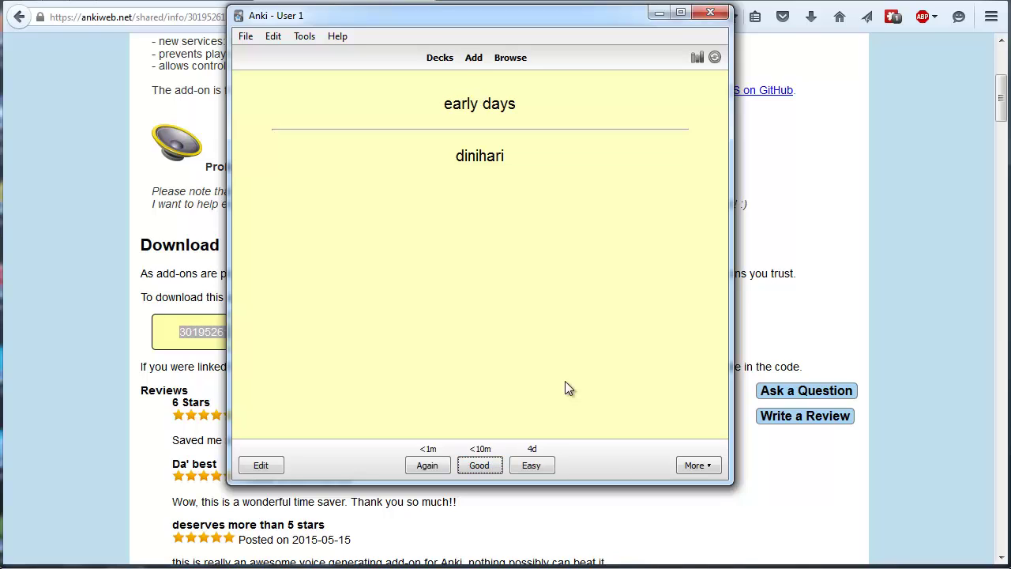